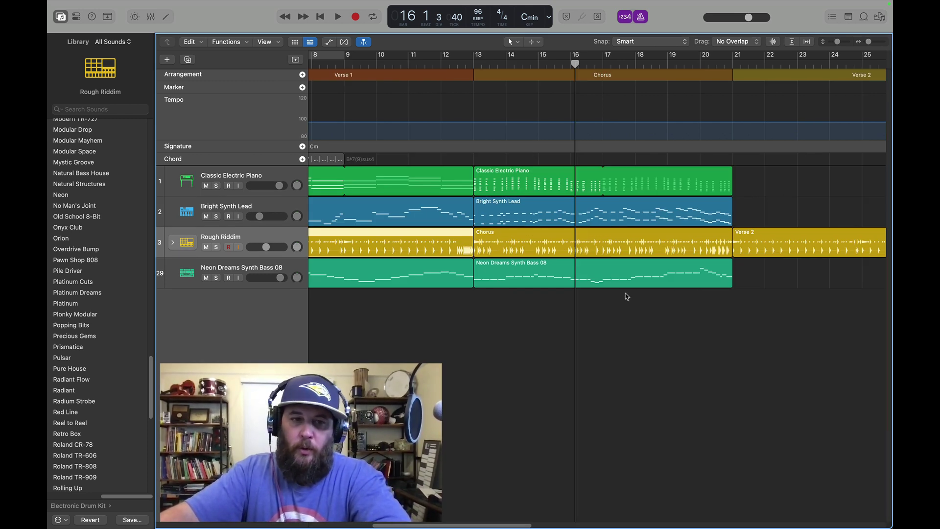
# Step: Open the Loop Browser with the O shortcut, showing the Neon Dreams loops
pyautogui.press('o')
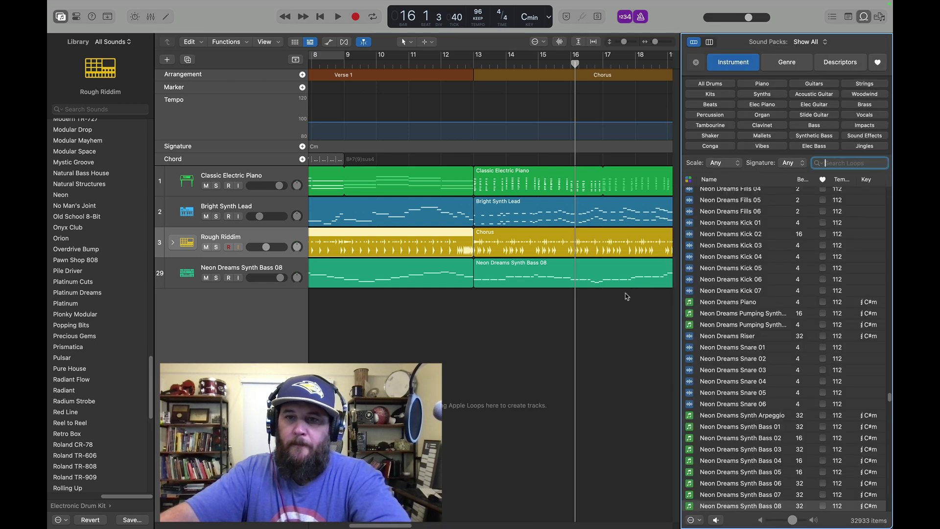
# Step: Search loops for 'riser' and add Colossus Riser 01 on a new track ending at bar 13
pyautogui.click(689, 179)
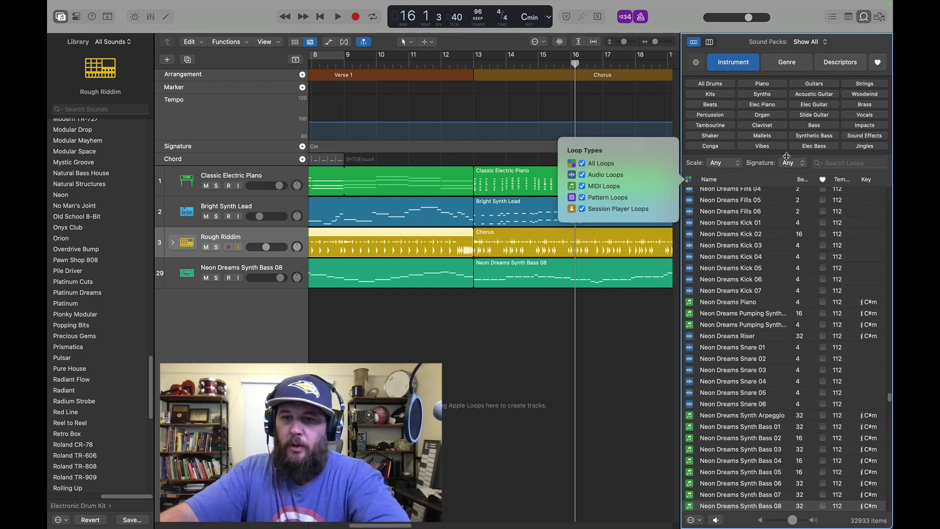
pyautogui.click(695, 63)
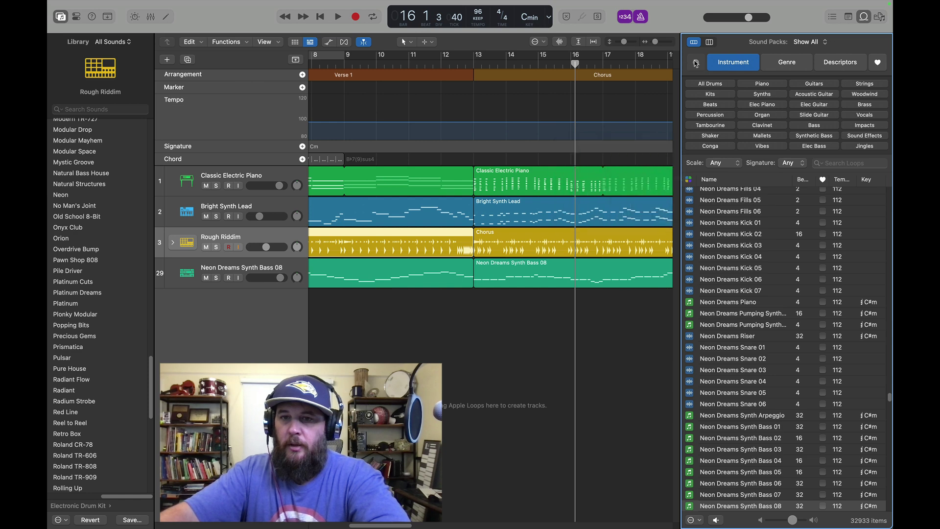
pyautogui.click(835, 163)
pyautogui.write('n')
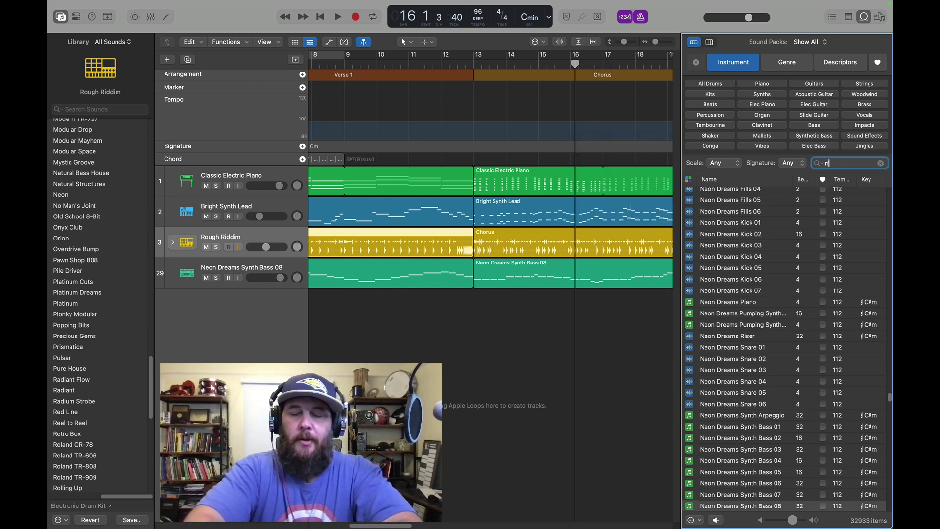
pyautogui.write('iser')
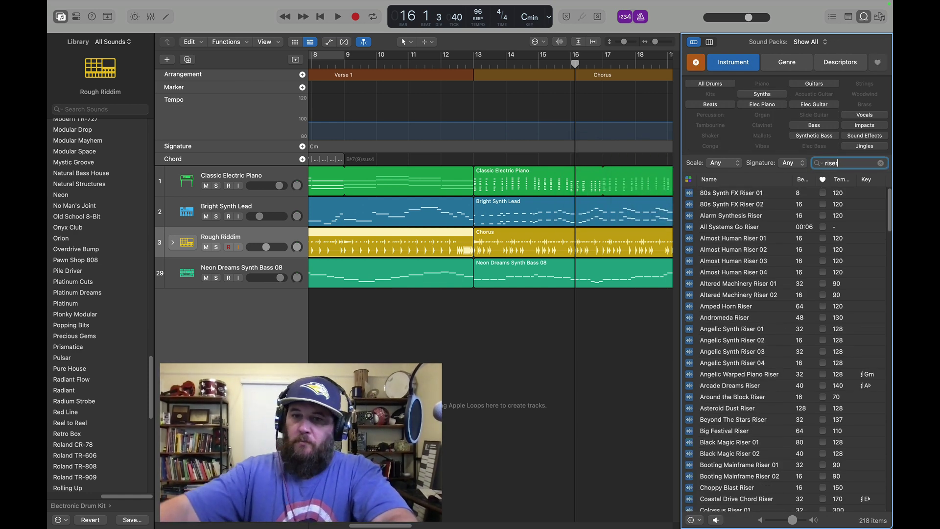
pyautogui.click(735, 206)
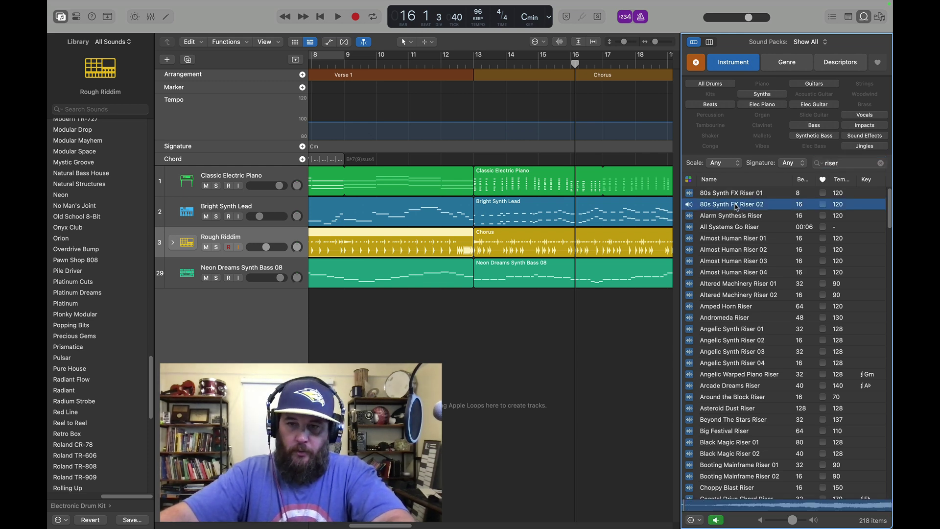
pyautogui.click(731, 309)
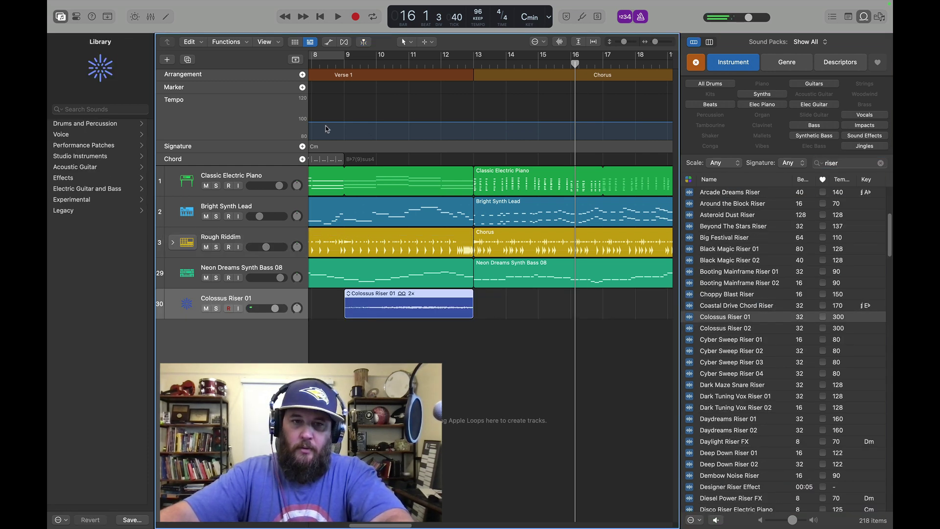
# Step: Play the song from around bar 8 to hear the riser
pyautogui.click(349, 85)
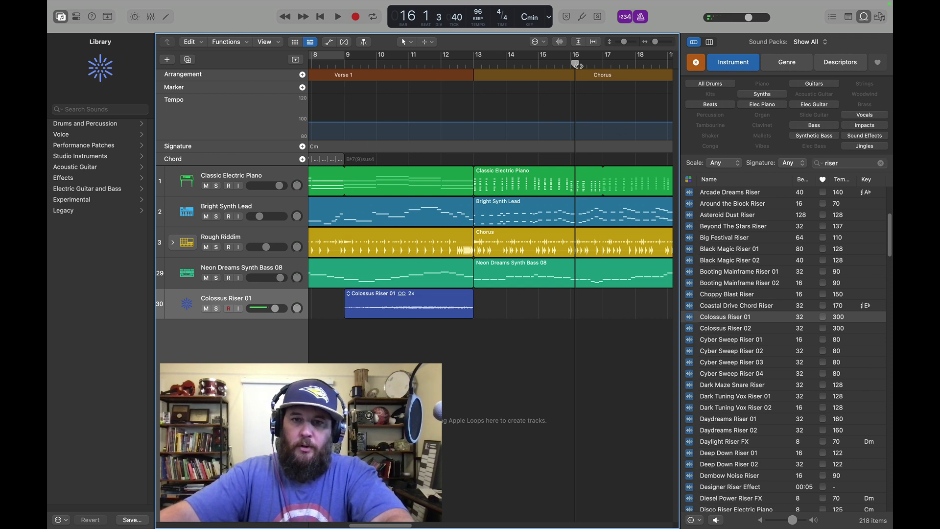
pyautogui.moveTo(578, 65); pyautogui.dragTo(329, 84)
pyautogui.press('space')
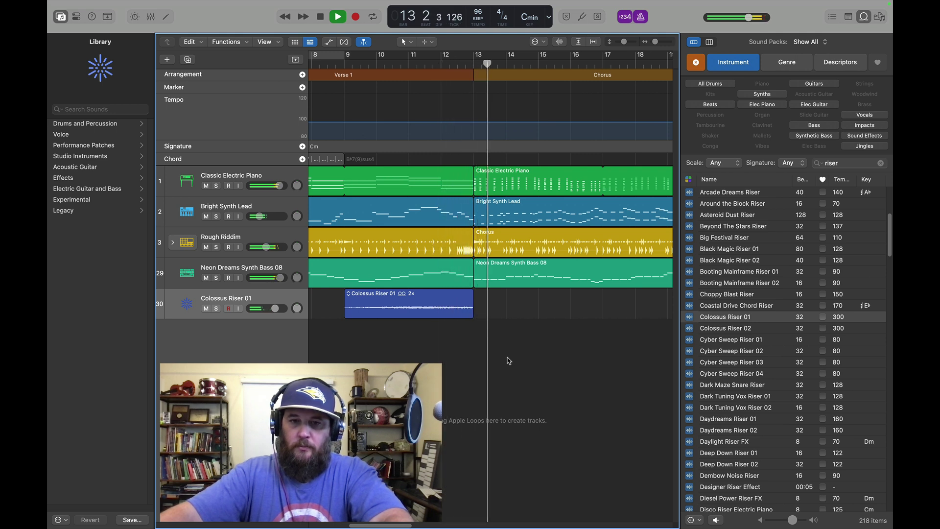
# Step: Search loops for 'cymbal' and add the Cymbal Swell on a new track ending at bar 13
pyautogui.press('space')
pyautogui.press('super+f')
pyautogui.write('cymbal')
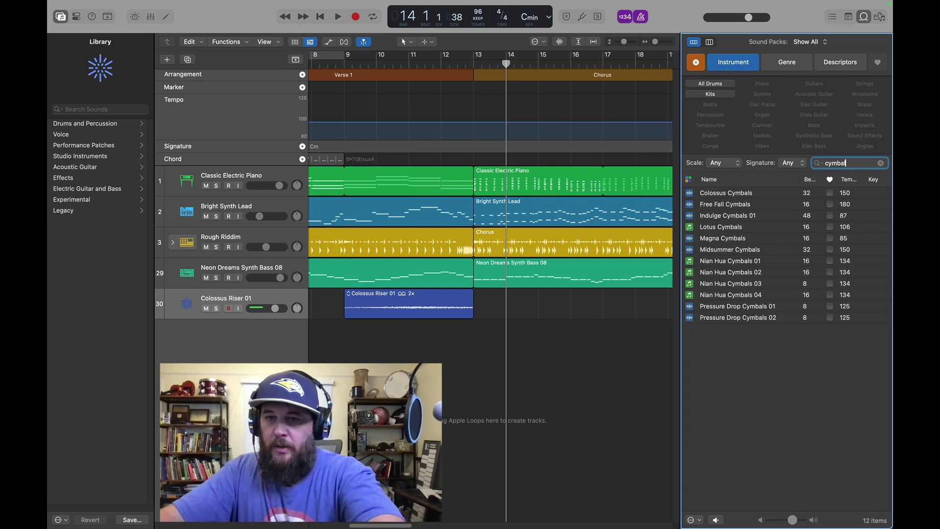
pyautogui.click(726, 198)
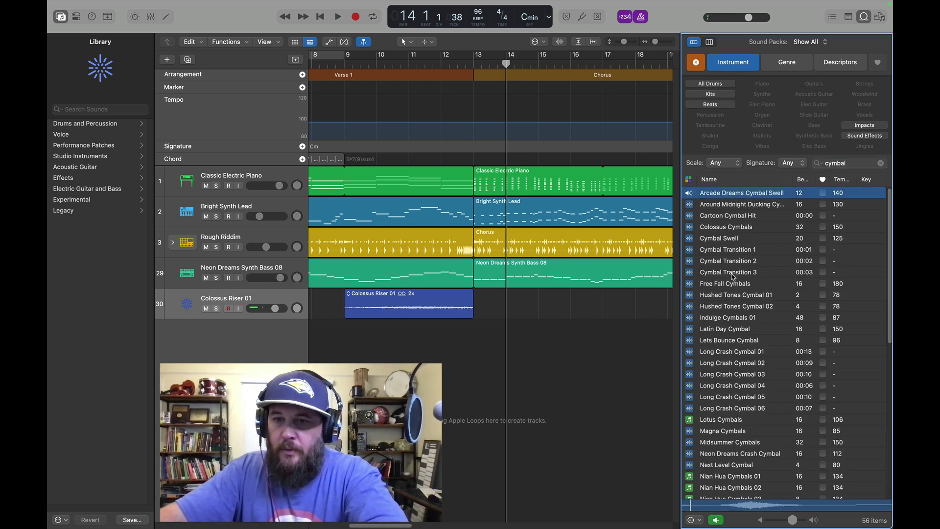
pyautogui.scroll(-3, 760, 329)
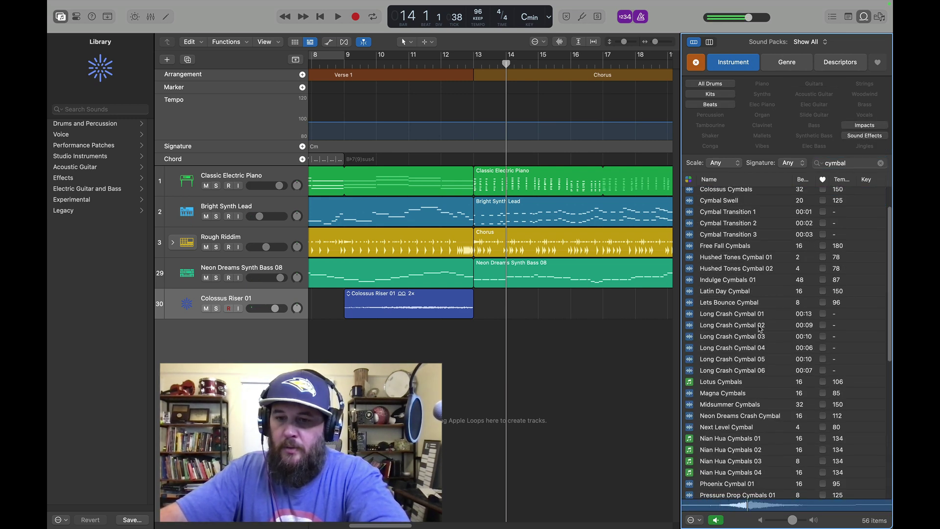
pyautogui.moveTo(719, 200); pyautogui.dragTo(455, 341)
# Step: Play from just before the swell and trim its start to around bar 11.5
pyautogui.click(346, 64)
pyautogui.press('space')
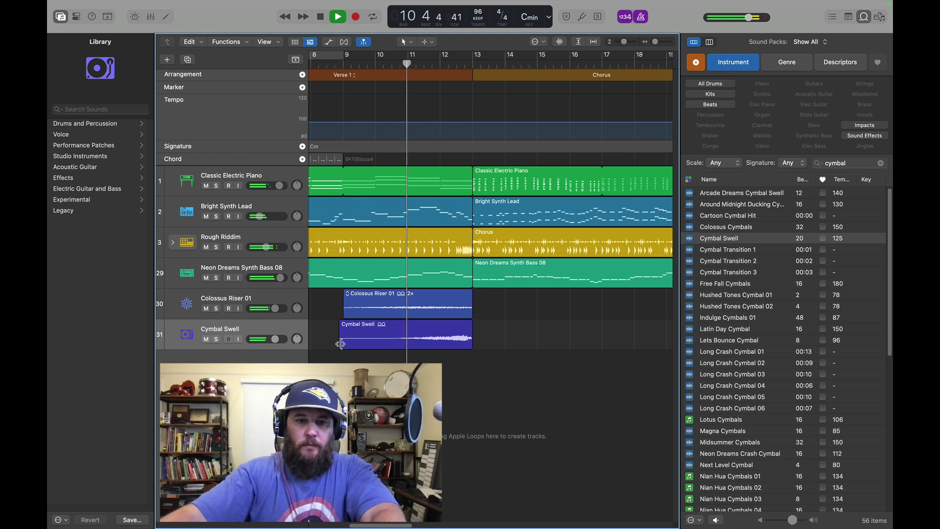
pyautogui.moveTo(341, 345); pyautogui.dragTo(396, 346)
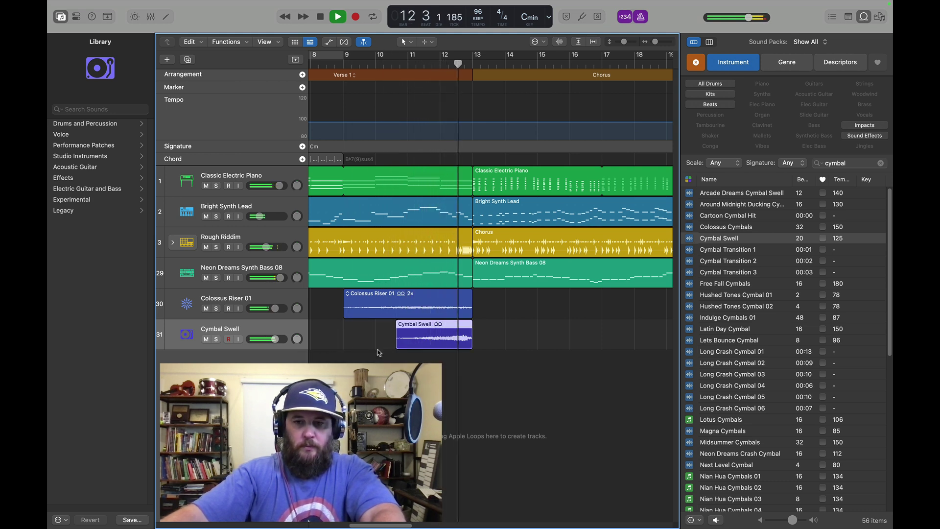
pyautogui.press('space')
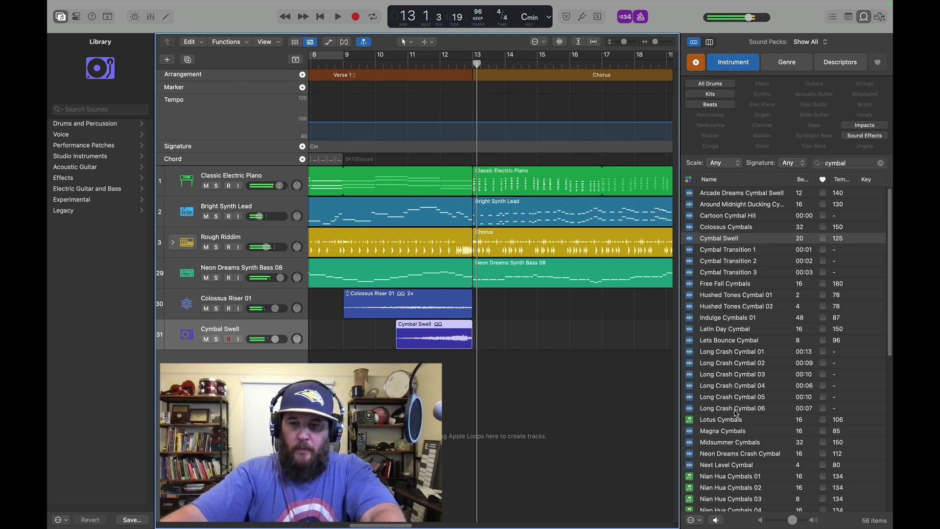
# Step: Add Long Crash Cymbal 05 and 01 at bar 13, and Long Crash Cymbal 02 near bar 9
pyautogui.click(738, 389)
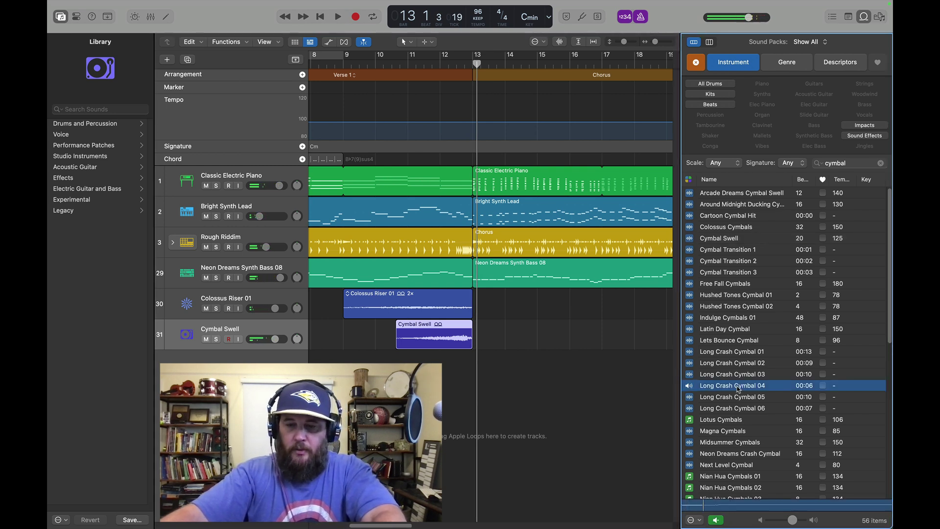
pyautogui.click(744, 396)
pyautogui.moveTo(736, 397); pyautogui.dragTo(482, 367)
pyautogui.click(745, 352)
pyautogui.moveTo(745, 352); pyautogui.dragTo(485, 407)
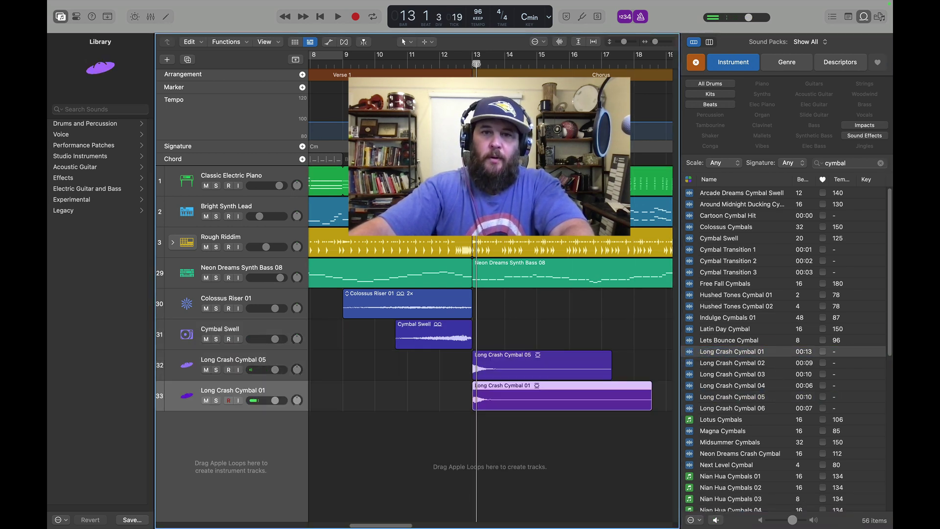
pyautogui.click(415, 65)
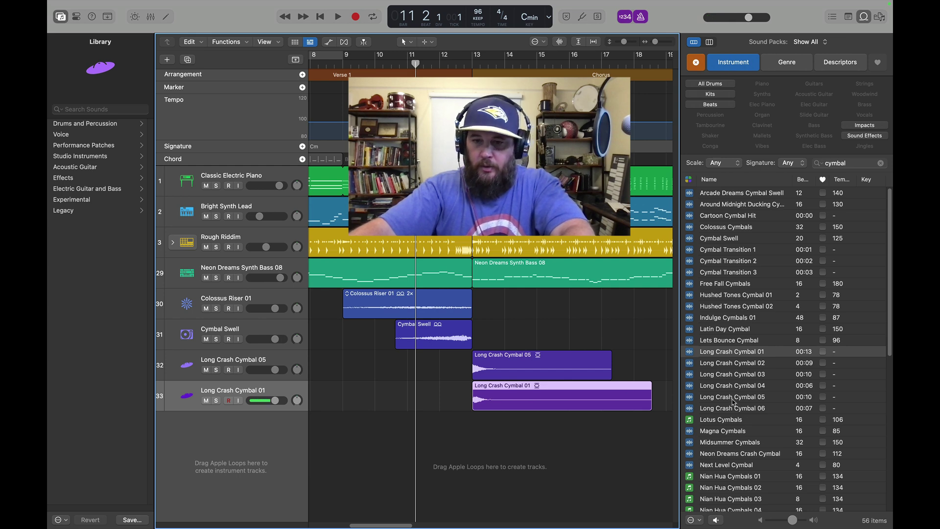
pyautogui.moveTo(736, 366); pyautogui.dragTo(354, 437)
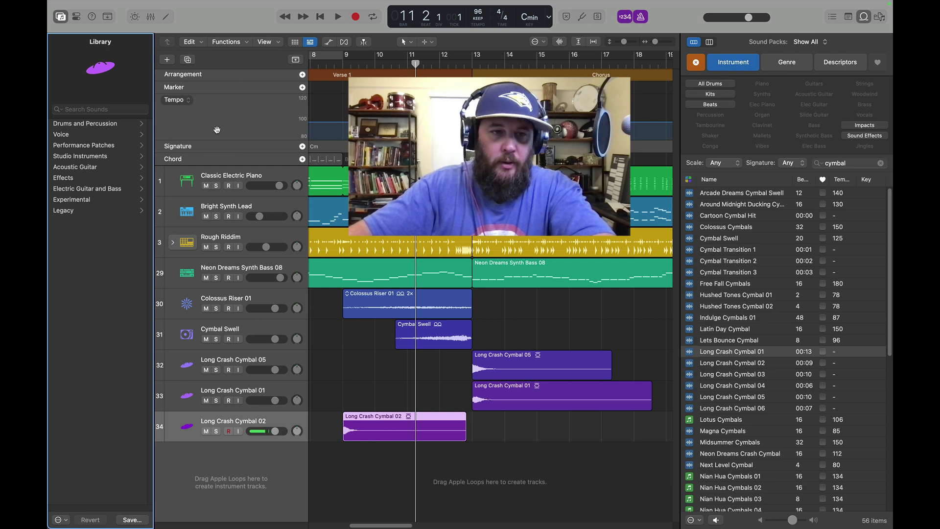
# Step: Reverse the Long Crash Cymbal 02 region and trim its start to just before bar 13
pyautogui.press('i')
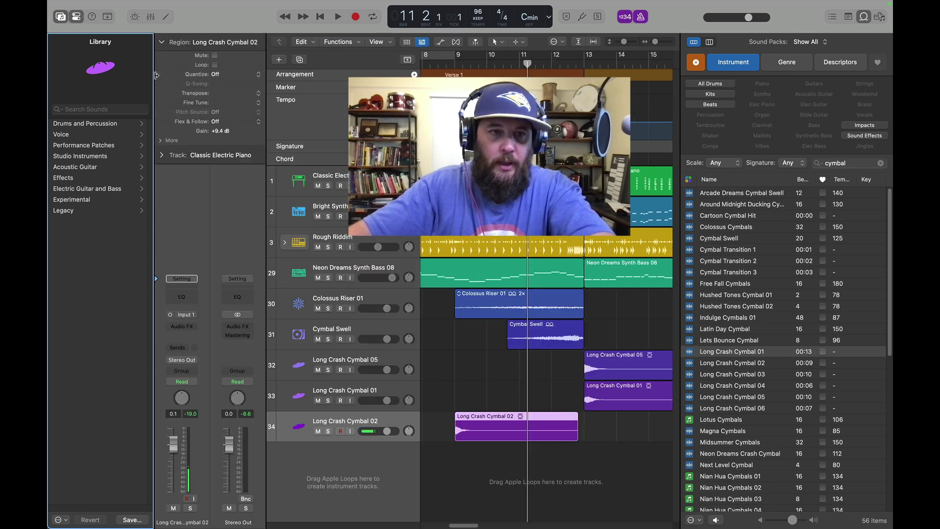
pyautogui.click(161, 141)
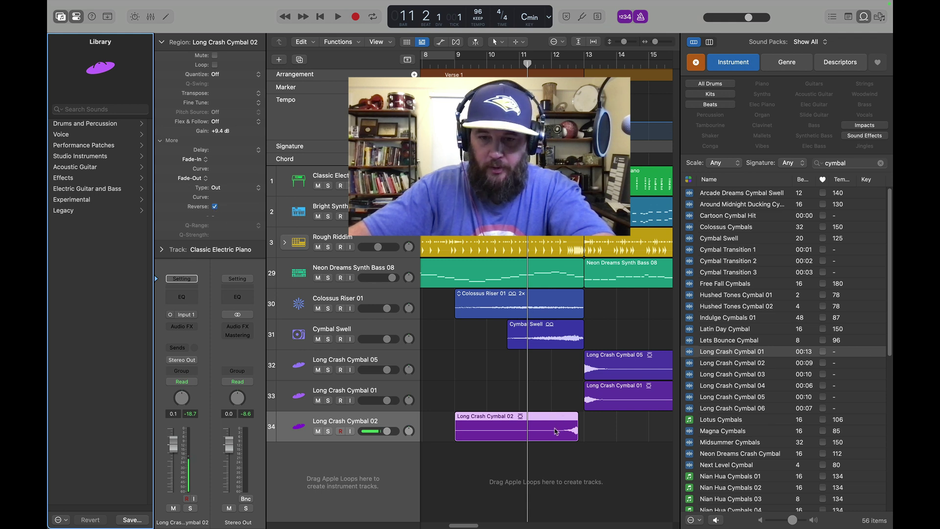
pyautogui.moveTo(556, 431); pyautogui.dragTo(564, 432)
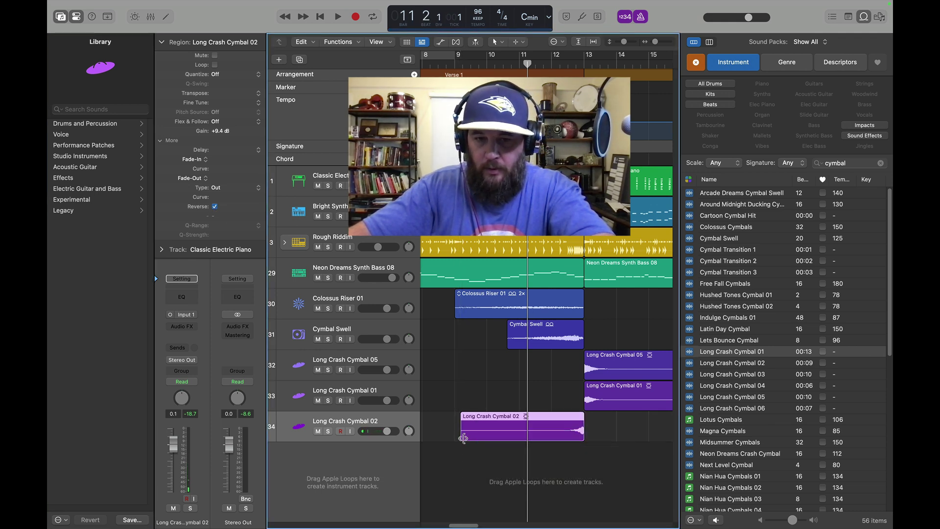
pyautogui.moveTo(463, 437); pyautogui.dragTo(554, 437)
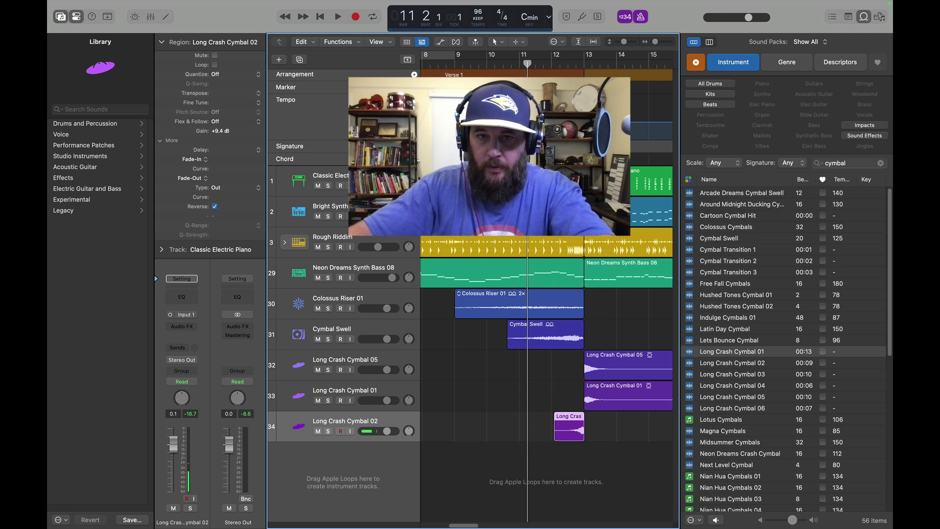
# Step: Play back the reversed crash, then close the Loop Browser
pyautogui.press('space')
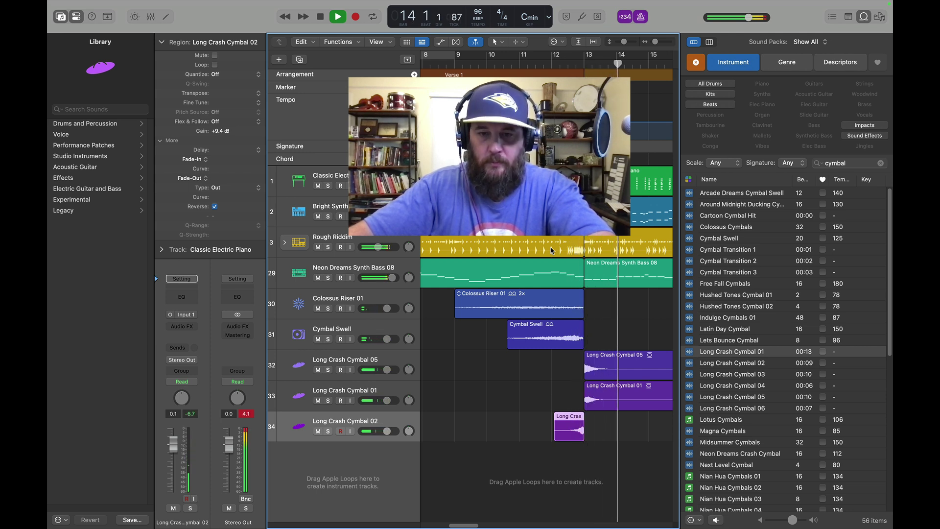
pyautogui.press('space')
pyautogui.press('o')
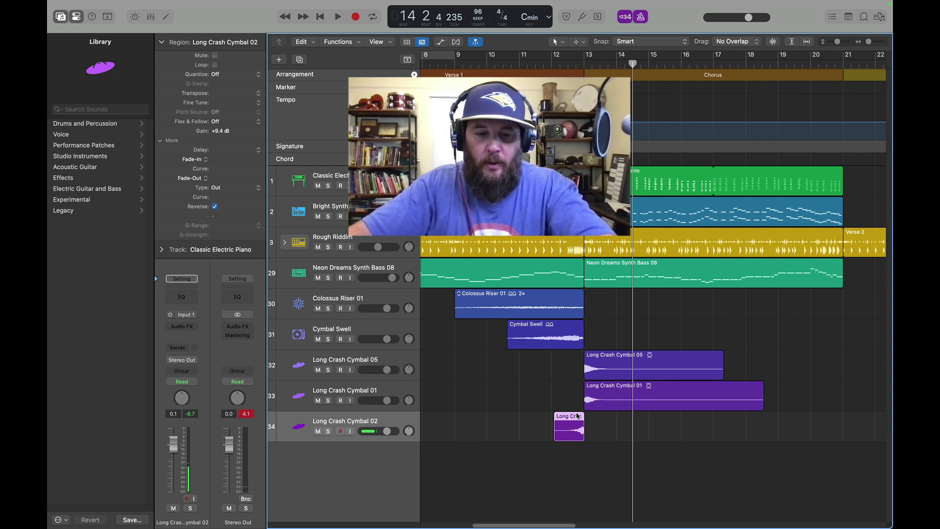
# Step: Show volume automation and set Long Crash Cymbal 05 and 01 to -4.0 dB
pyautogui.press('y')
pyautogui.press('i')
pyautogui.press('a')
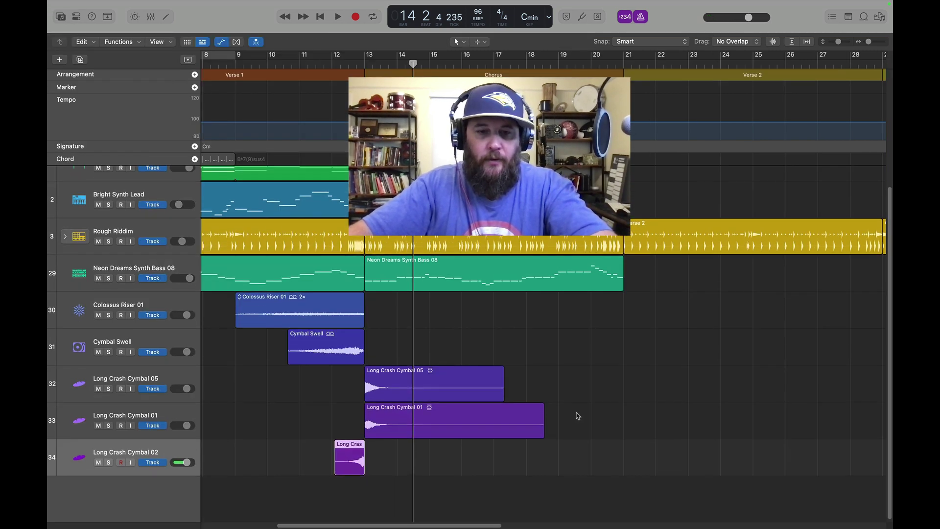
pyautogui.click(377, 376)
pyautogui.moveTo(377, 376); pyautogui.dragTo(380, 421)
pyautogui.click(380, 420)
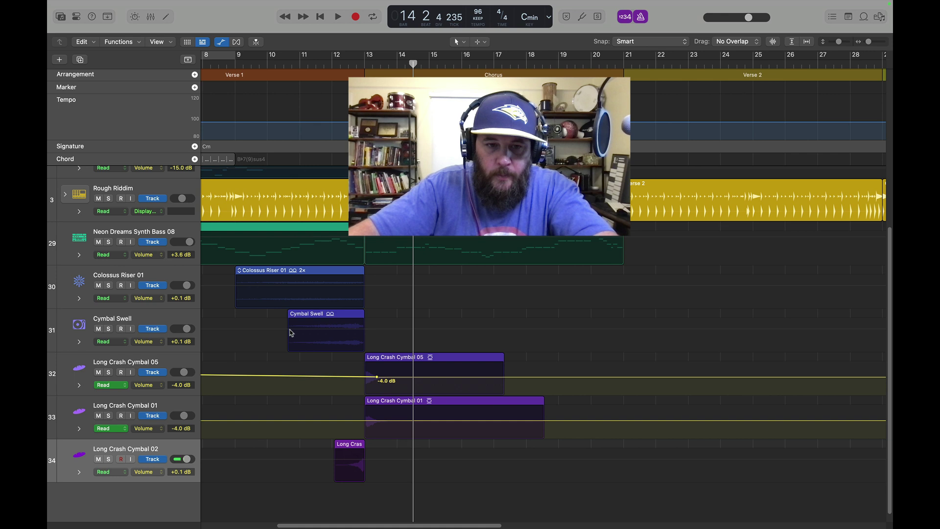
# Step: Ramp the Cymbal Swell from -7.3 to -1.0 dB, raise Colossus Riser from -11.9 dB, then play
pyautogui.click(290, 333)
pyautogui.moveTo(289, 332); pyautogui.dragTo(289, 337)
pyautogui.moveTo(363, 338); pyautogui.dragTo(362, 331)
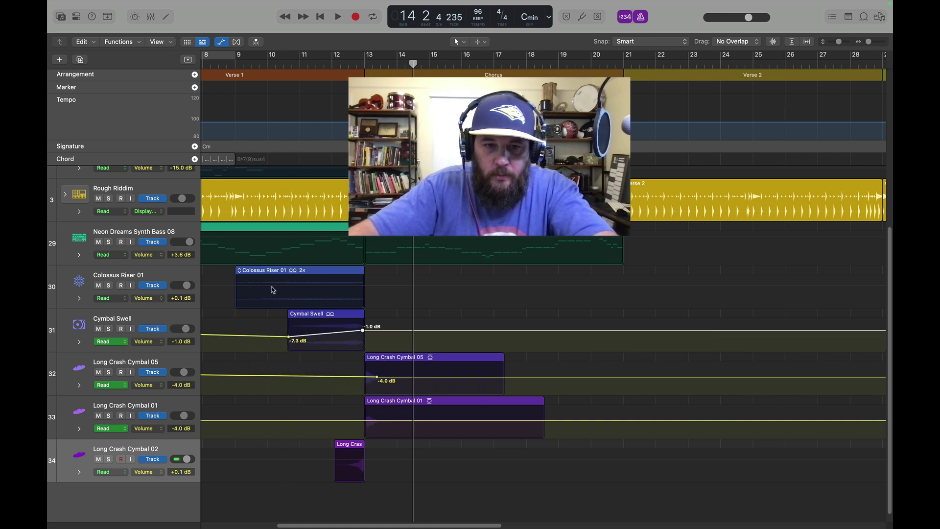
pyautogui.click(364, 290)
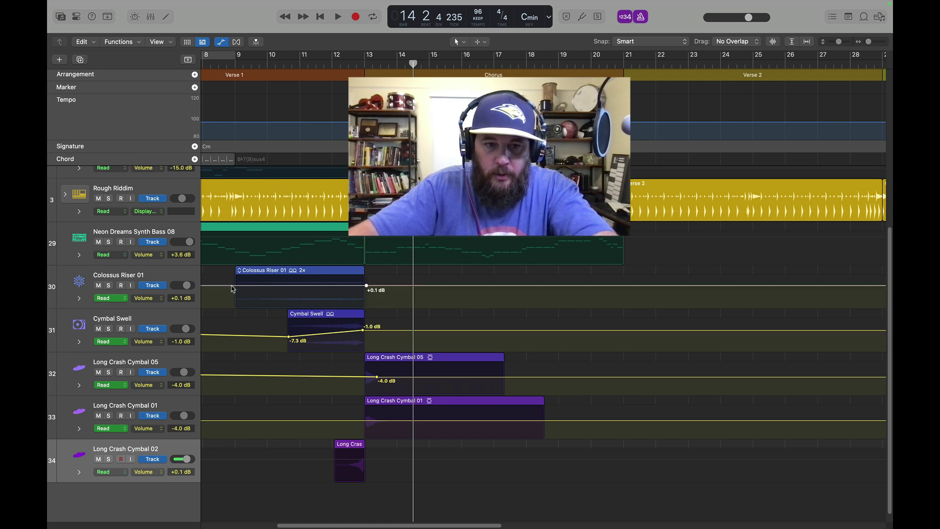
pyautogui.moveTo(234, 289); pyautogui.dragTo(234, 300)
pyautogui.scroll(3, 412, 318)
pyautogui.press('space')
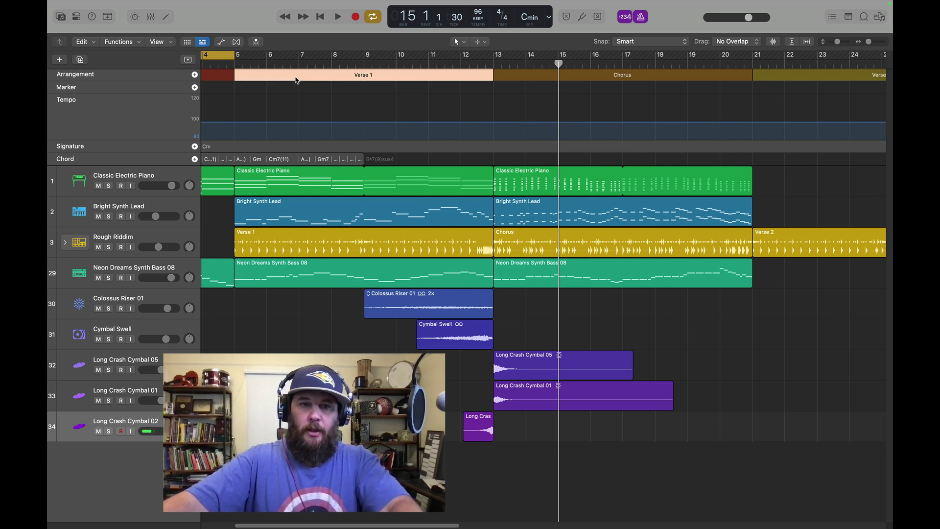
# Step: Copy the Verse 1 marker to bar 21 to duplicate its piano, lead, drum and bass regions
pyautogui.moveTo(290, 80); pyautogui.dragTo(756, 91)
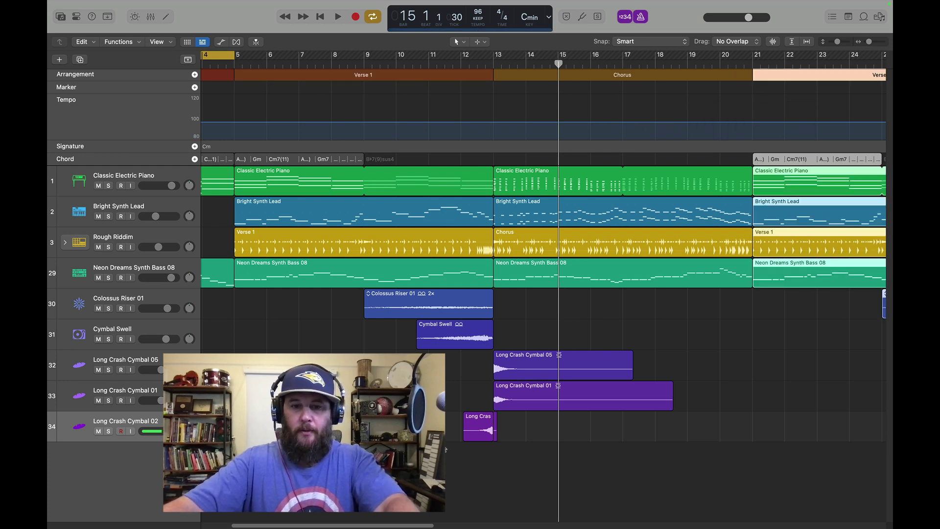
# Step: Rename the copied verse section at bar 21 to Verse 2
pyautogui.moveTo(431, 526); pyautogui.dragTo(511, 526)
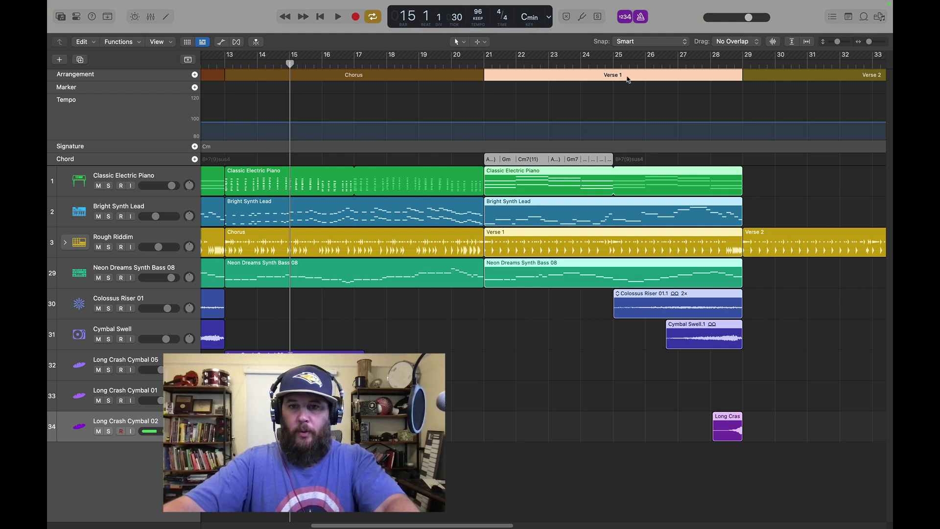
pyautogui.click(625, 75)
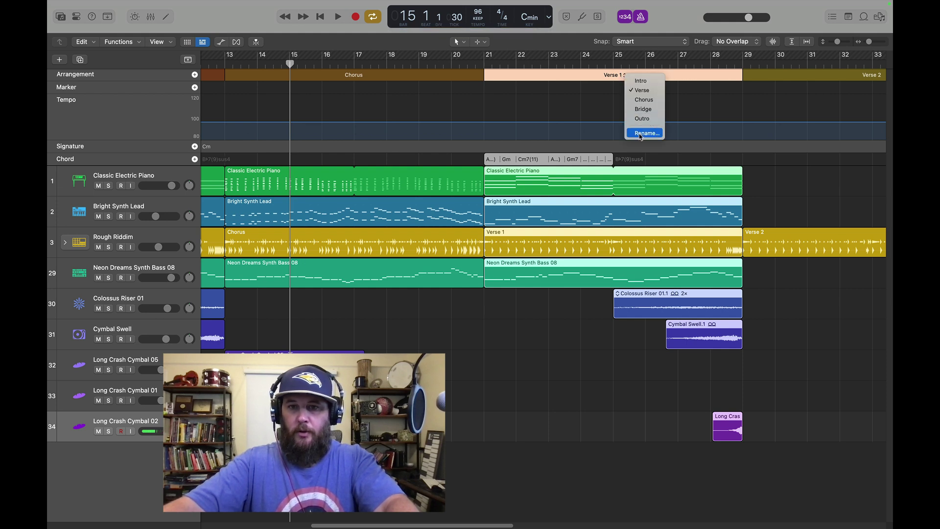
pyautogui.click(645, 133)
pyautogui.click(631, 76)
pyautogui.press('BackSpace')
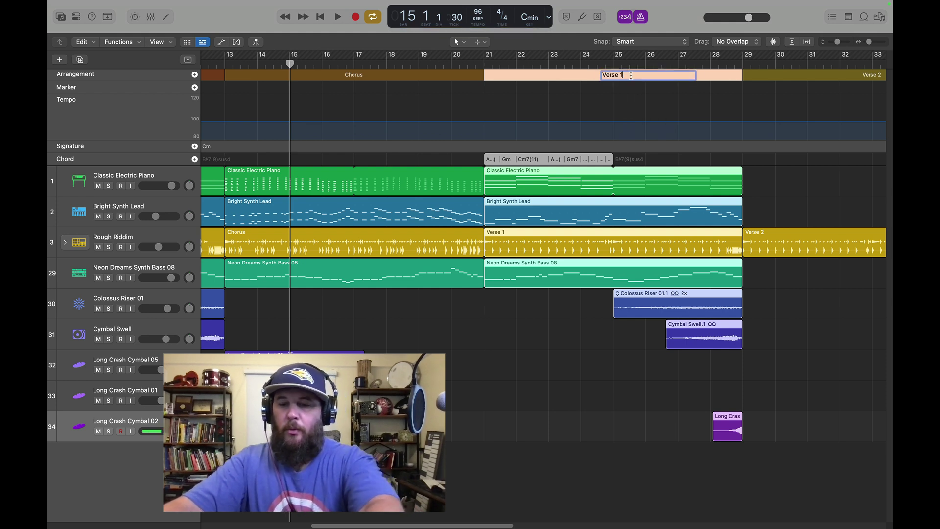
pyautogui.write('2')
pyautogui.click(384, 80)
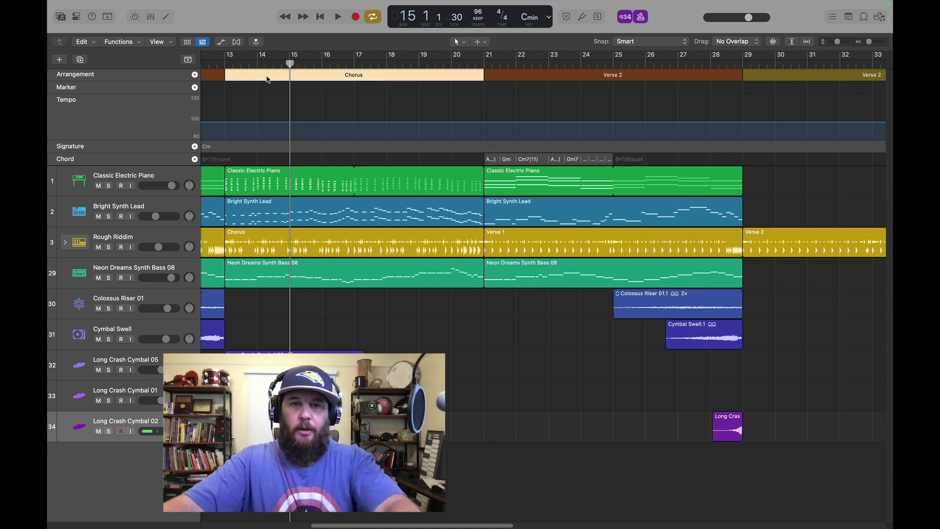
# Step: Copy the Chorus to bar 29 and Verse 2 to bar 37, naming the new copy Verse 3
pyautogui.moveTo(267, 80); pyautogui.dragTo(739, 80)
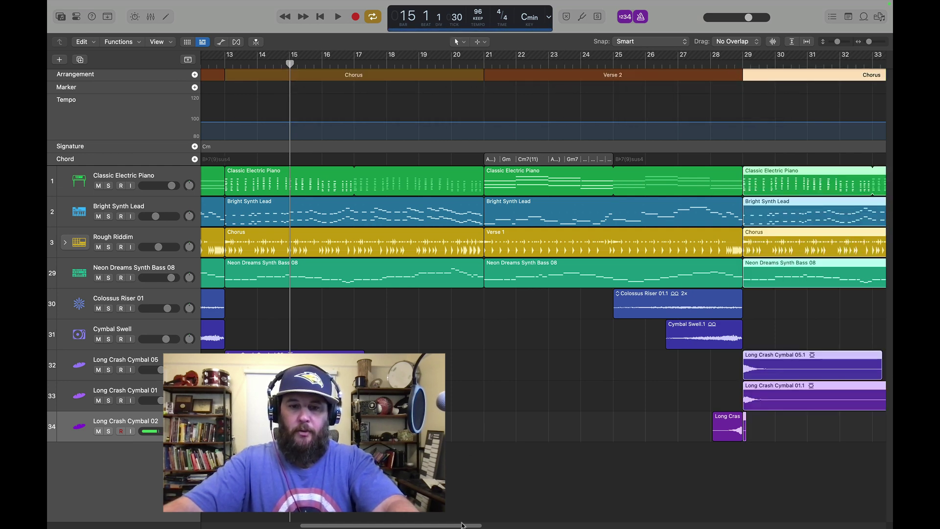
pyautogui.moveTo(465, 525); pyautogui.dragTo(567, 525)
pyautogui.click(302, 77)
pyautogui.moveTo(273, 78)
pyautogui.mouseDown()
pyautogui.moveTo(646, 77)
pyautogui.moveTo(628, 76)
pyautogui.mouseUp()
pyautogui.click(767, 77)
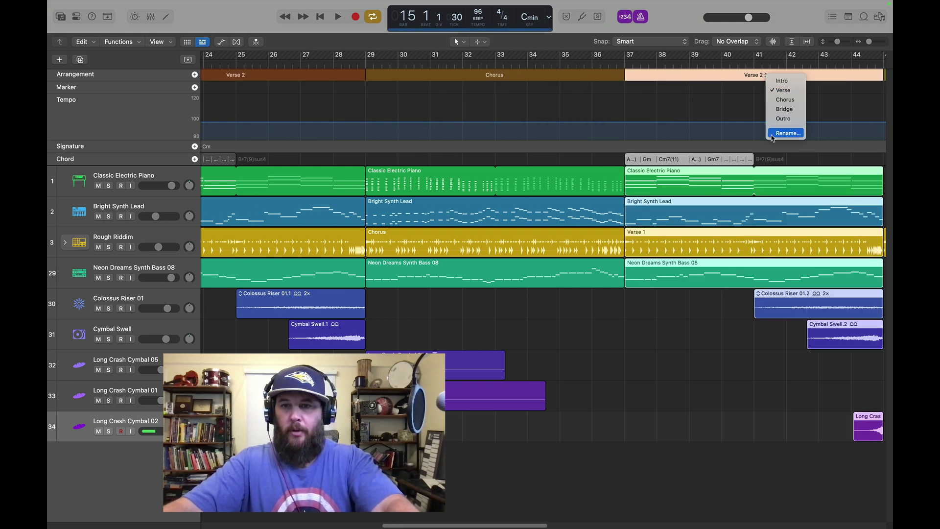
pyautogui.click(784, 132)
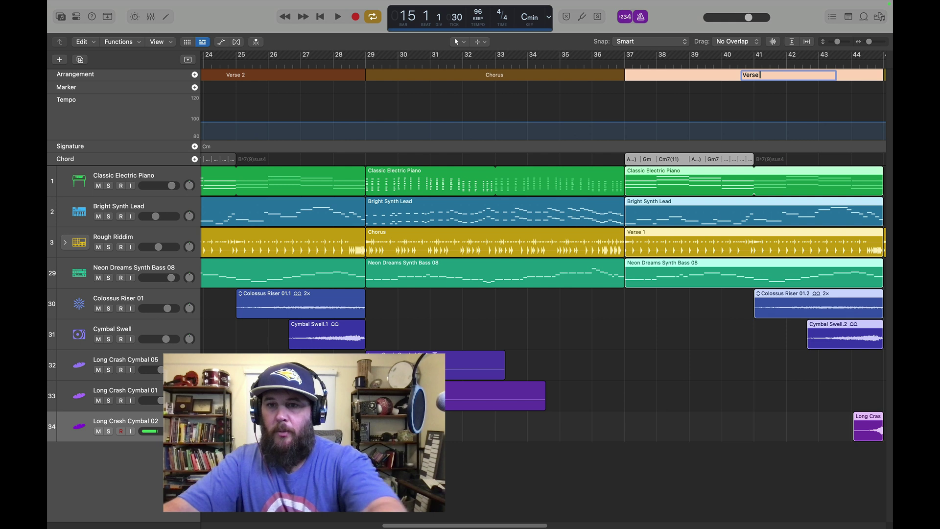
pyautogui.write('3')
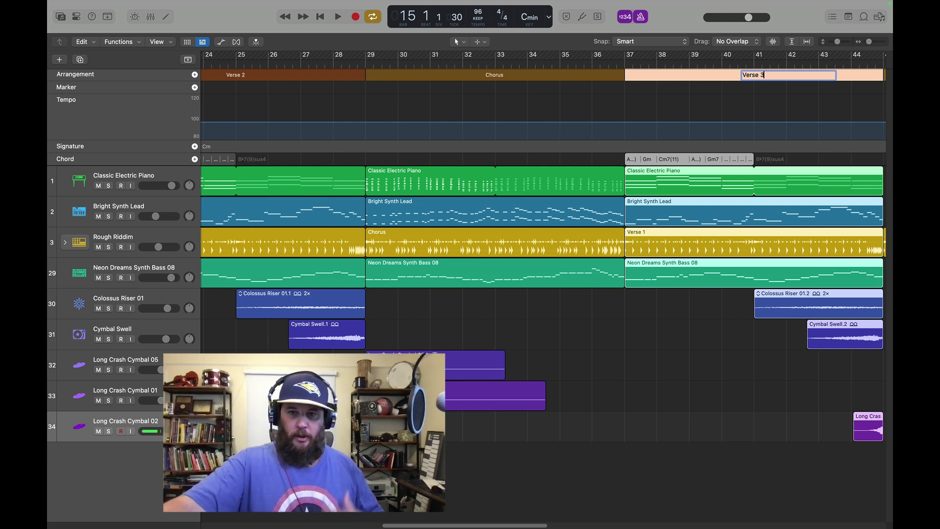
# Step: Rename the section at bars 45–53 to Bridge and remove its Rough Riddim drum regions
pyautogui.moveTo(396, 526); pyautogui.dragTo(518, 527)
pyautogui.click(528, 80)
pyautogui.click(524, 78)
pyautogui.click(531, 108)
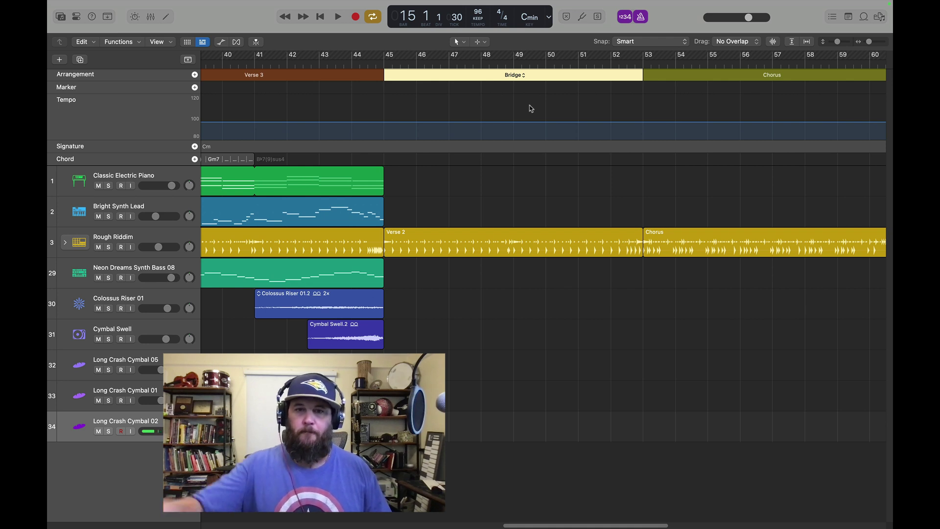
pyautogui.press('super+z')
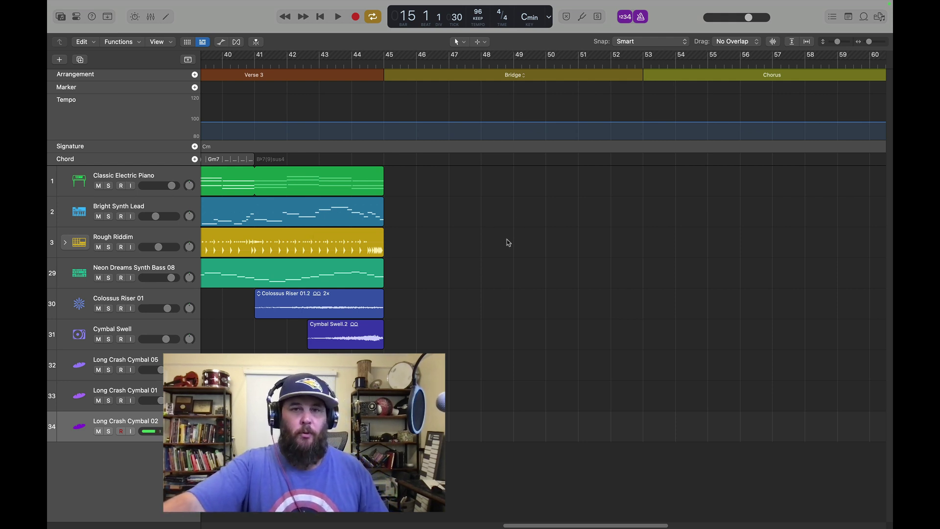
# Step: Select and record-enable the Classic Electric Piano track
pyautogui.click(178, 179)
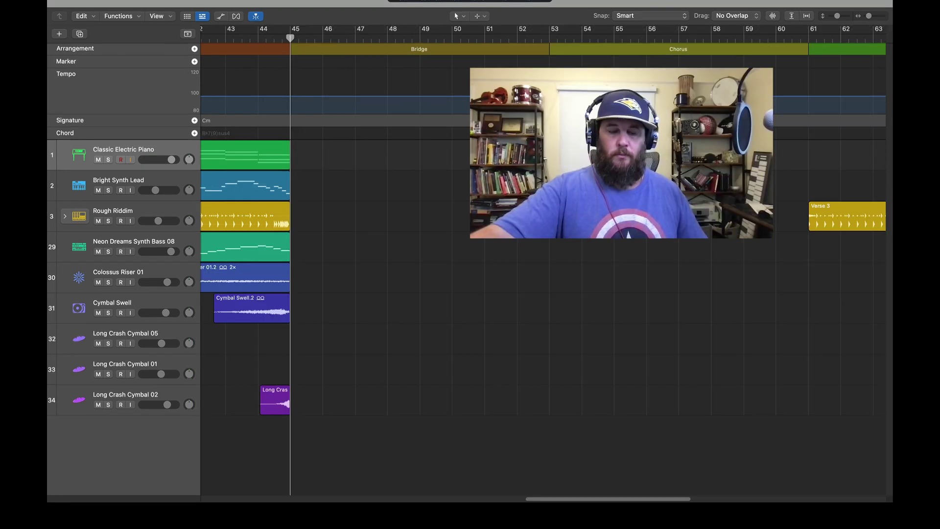
# Step: Record a piano take over the Bridge and trim the new region to bars 45–49
pyautogui.press('r')
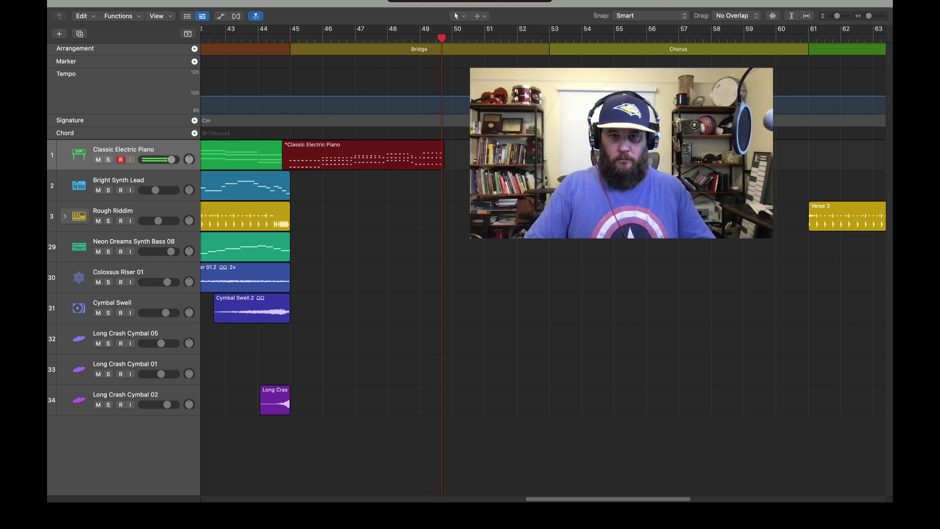
pyautogui.press('space')
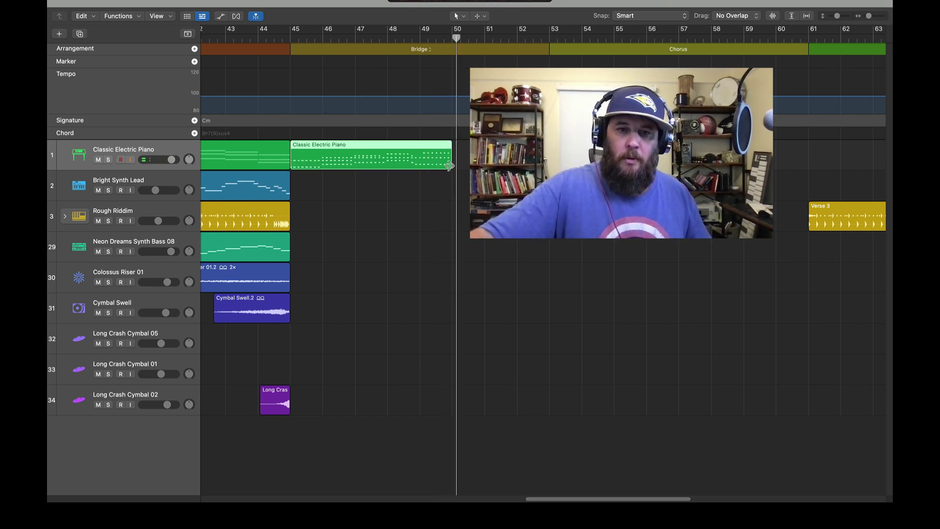
pyautogui.moveTo(450, 166); pyautogui.dragTo(419, 166)
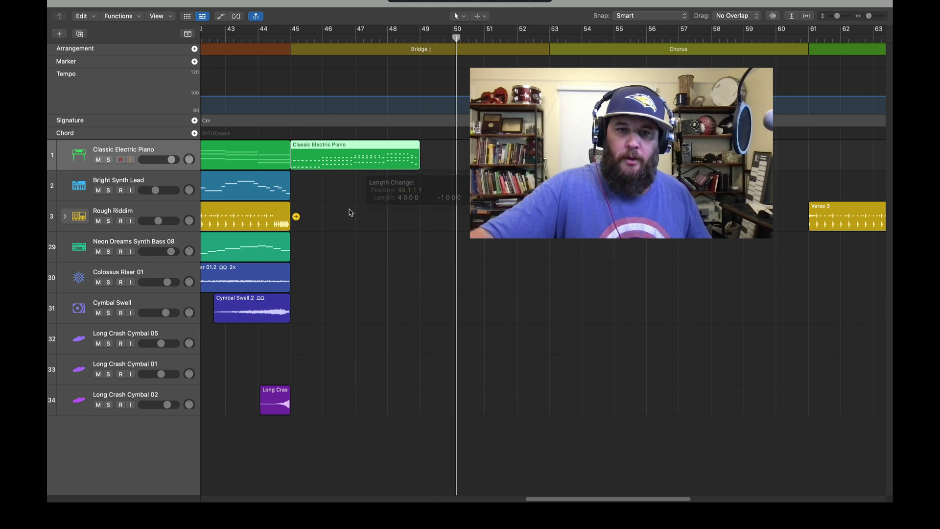
# Step: Quantize all the bridge piano notes to 1/8 notes
pyautogui.doubleClick(331, 163)
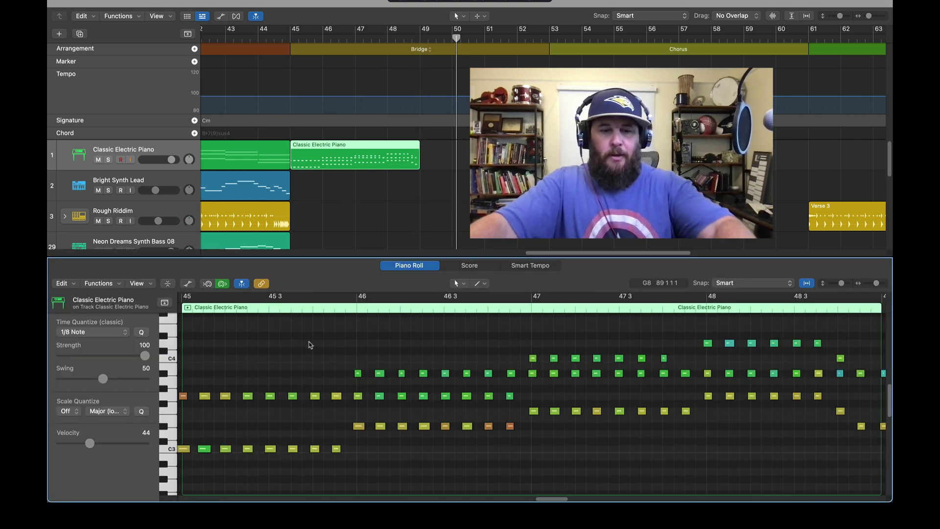
pyautogui.press('super+a')
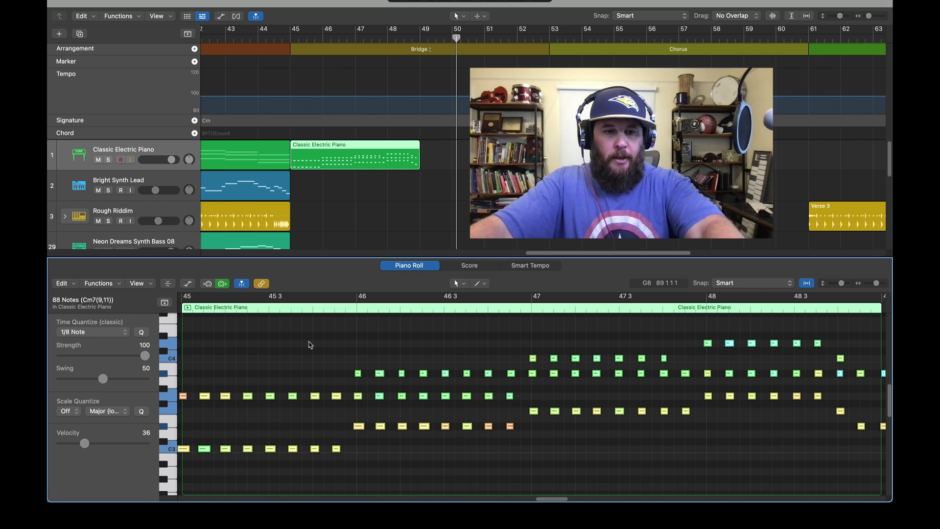
pyautogui.click(141, 333)
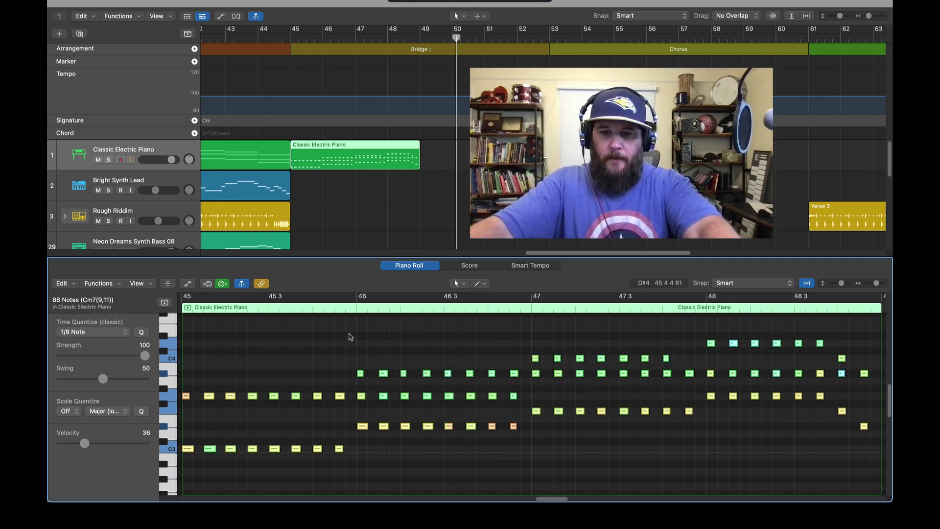
# Step: Turn on cycle and loop the piano region out to bar 53
pyautogui.press('super+u')
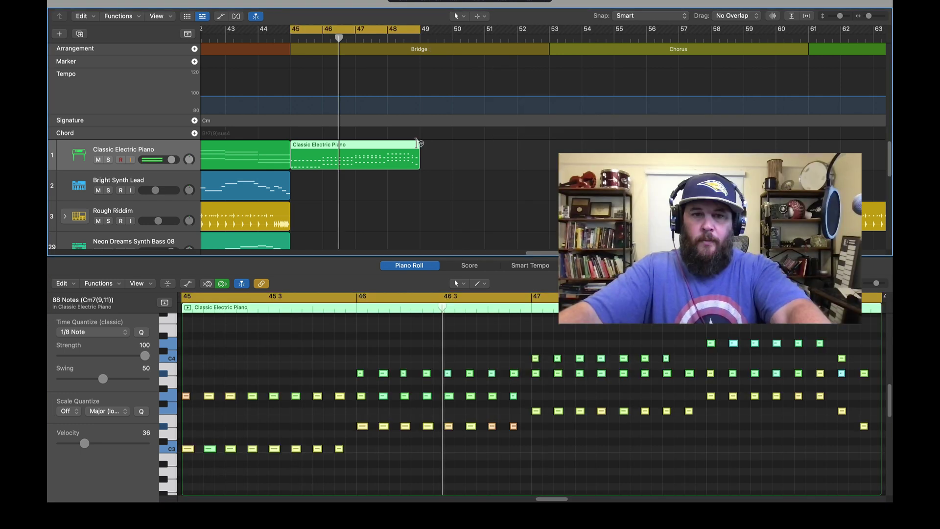
pyautogui.moveTo(434, 146); pyautogui.dragTo(551, 146)
pyautogui.click(187, 177)
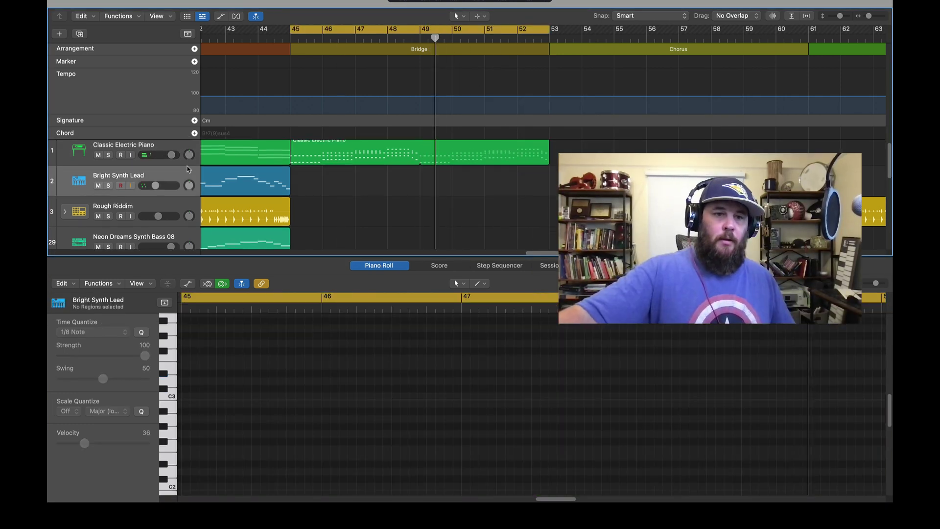
pyautogui.scroll(-1, 181, 234)
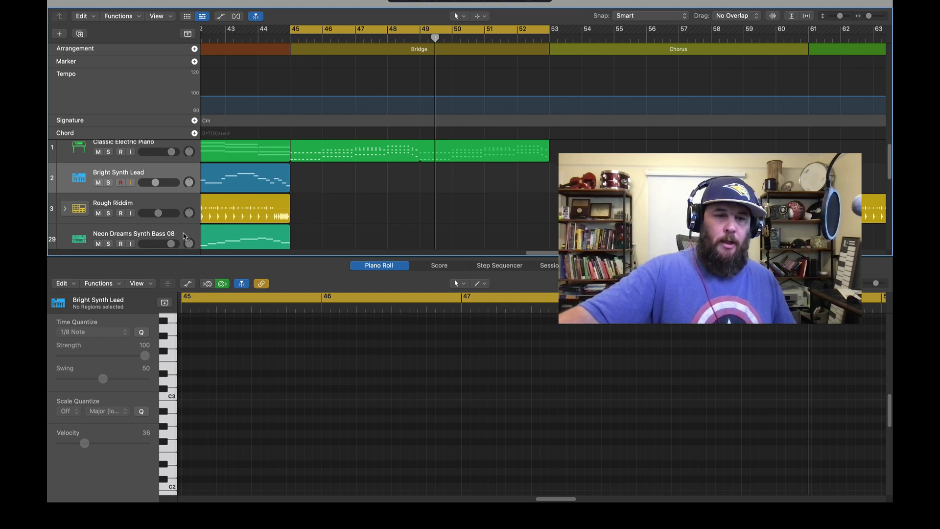
# Step: Move Neon Dreams Synth Bass 08 under the piano and record a bridge bass take
pyautogui.moveTo(184, 236); pyautogui.dragTo(392, 175)
pyautogui.scroll(3, 388, 219)
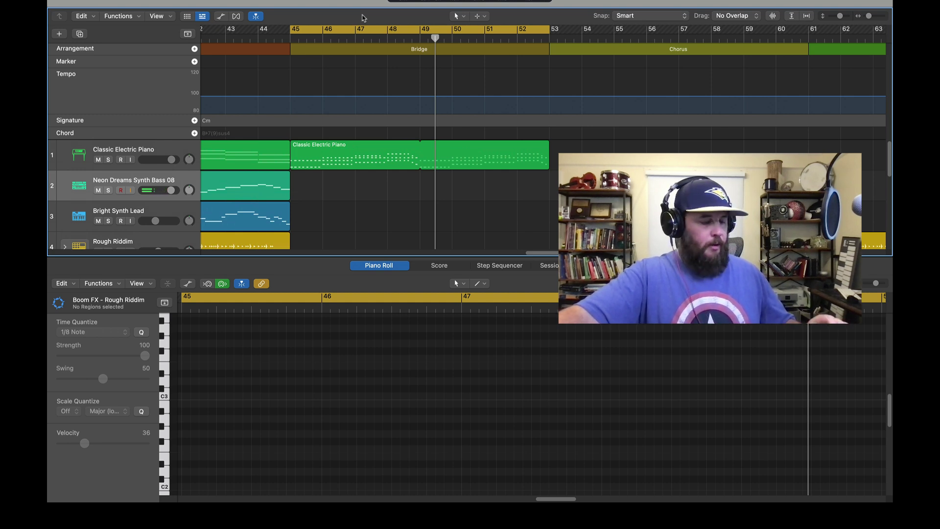
pyautogui.press('r')
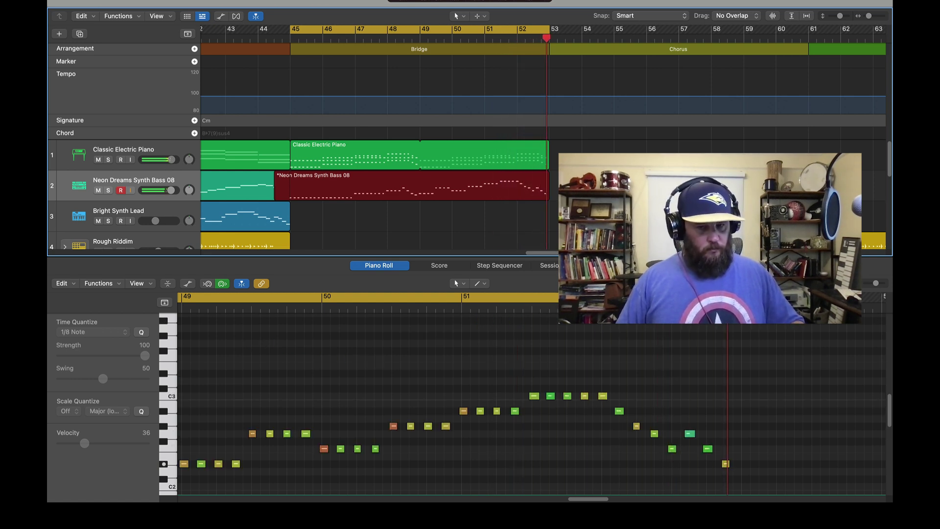
pyautogui.press('space')
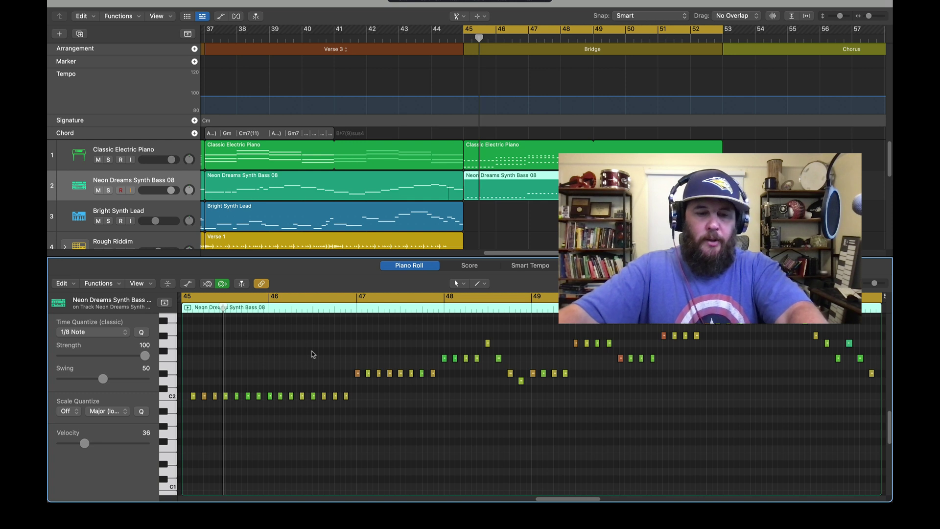
# Step: Quantize all the recorded bass notes to the eighth-note grid, then deselect them
pyautogui.press('super+a')
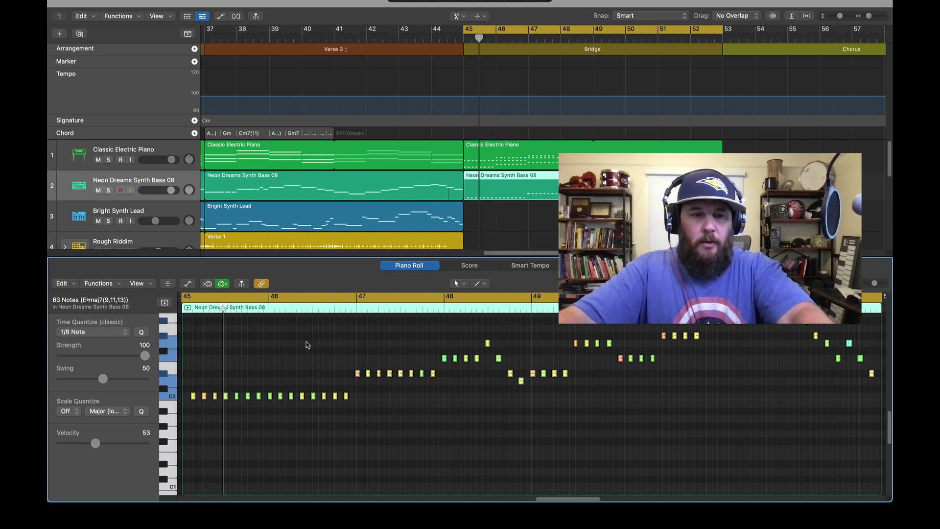
pyautogui.press('q')
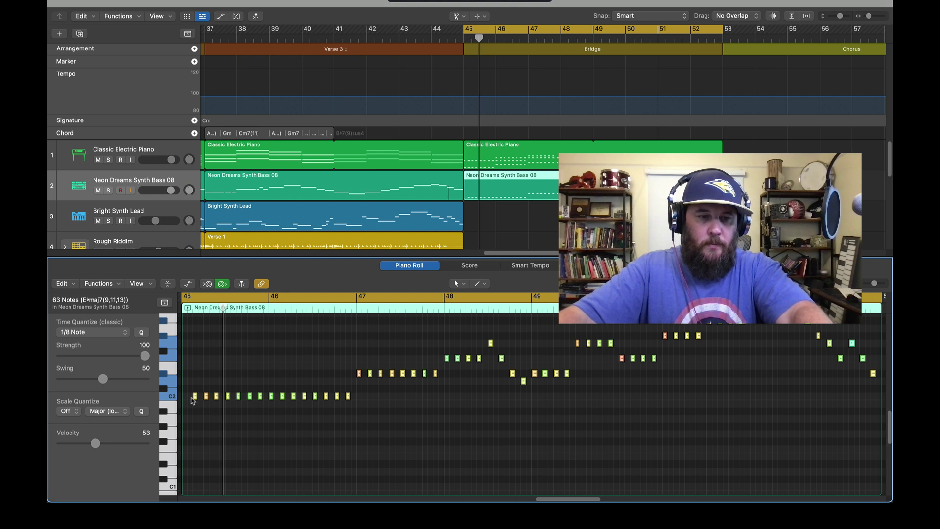
pyautogui.click(185, 402)
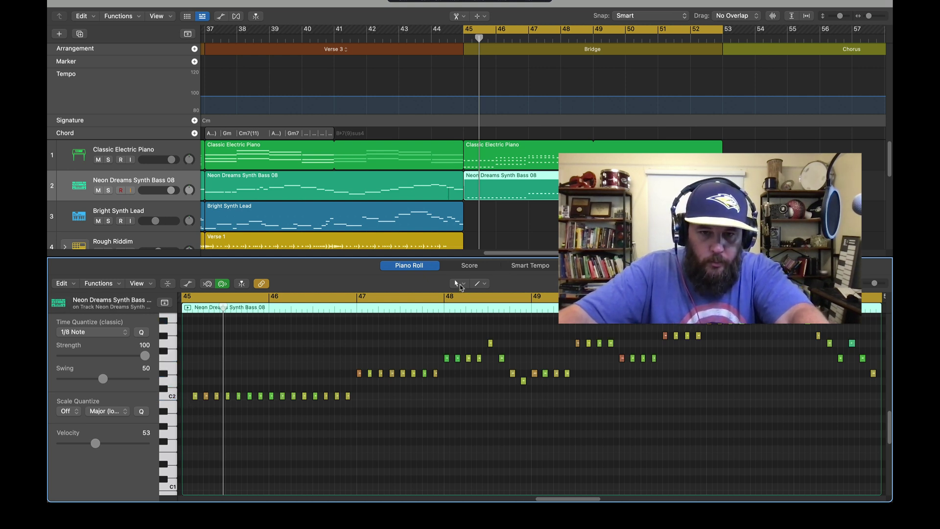
# Step: With the Pencil tool, add a C2 note at bar 45 and undo the extra notes
pyautogui.click(459, 284)
pyautogui.click(487, 306)
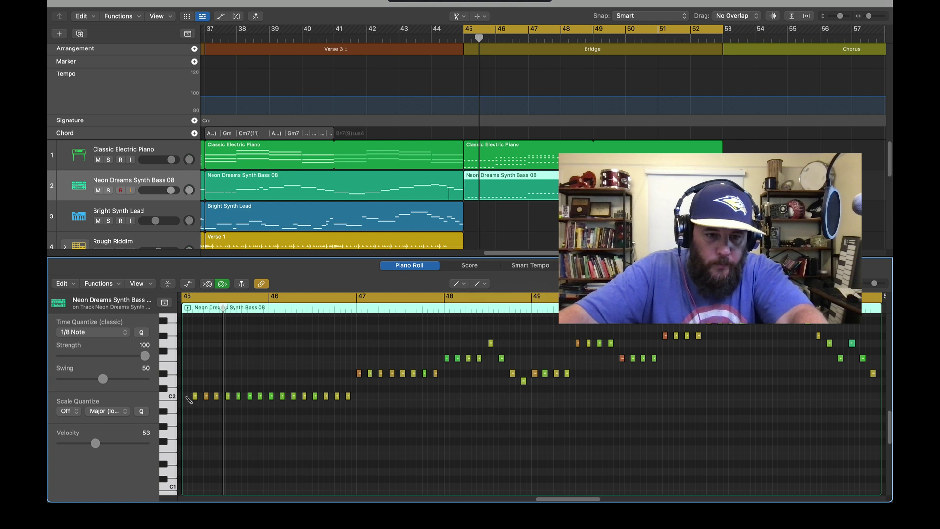
pyautogui.click(185, 396)
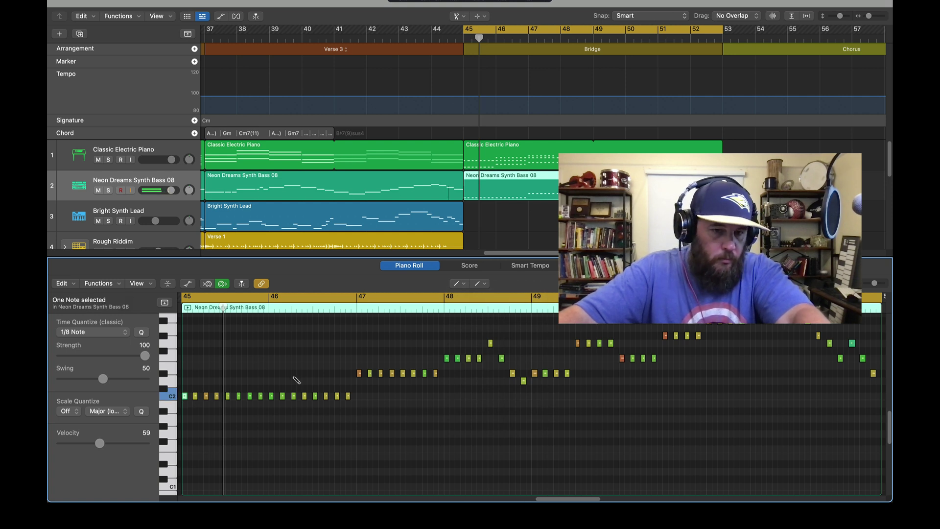
pyautogui.click(270, 434)
pyautogui.click(331, 433)
pyautogui.moveTo(407, 434); pyautogui.dragTo(422, 433)
pyautogui.moveTo(505, 433); pyautogui.dragTo(525, 434)
pyautogui.click(577, 426)
pyautogui.click(664, 419)
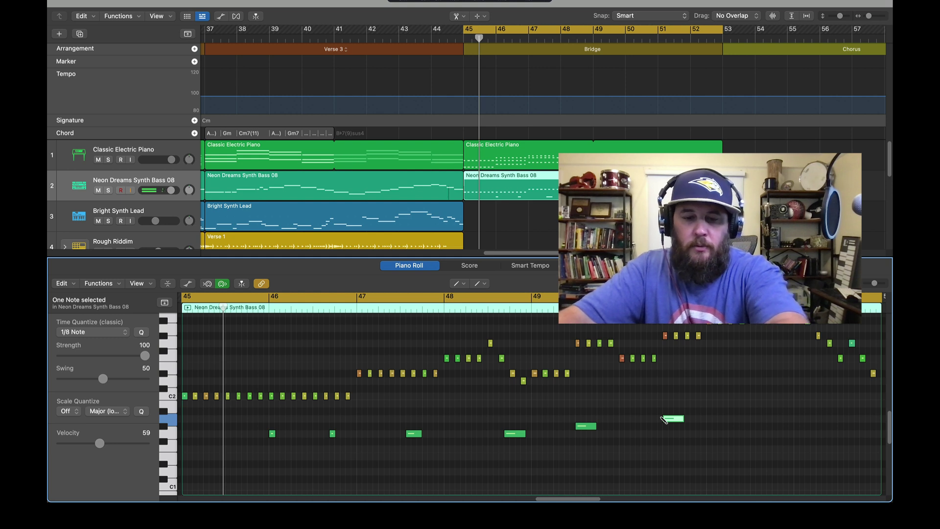
pyautogui.press('super+z')
pyautogui.press('super+z')
pyautogui.press('super+z')
pyautogui.press('super+z')
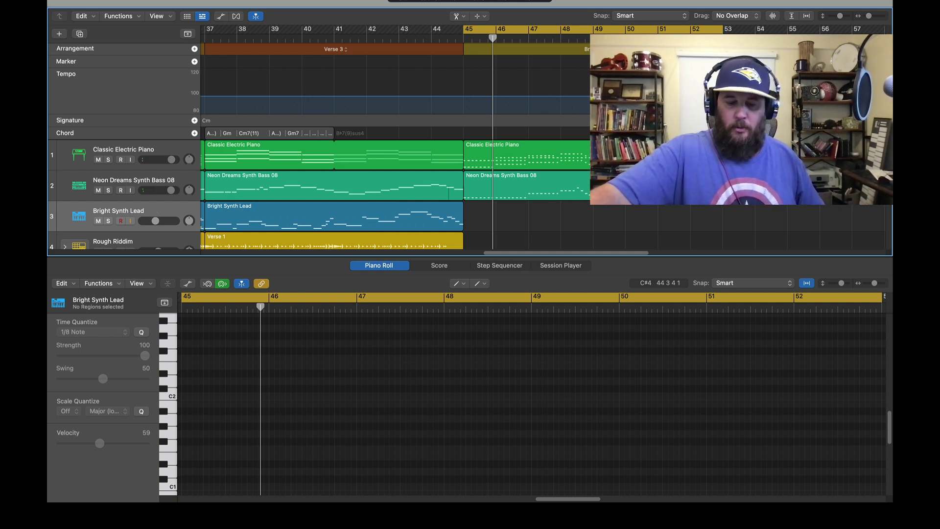
# Step: Record a Bright Synth Lead melody through the bridge, bars 45–53
pyautogui.press('r')
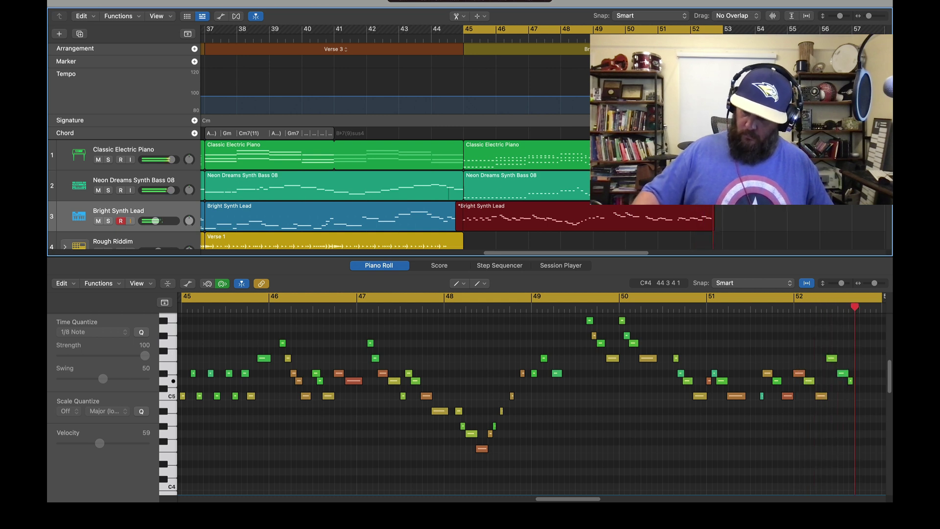
pyautogui.press('space')
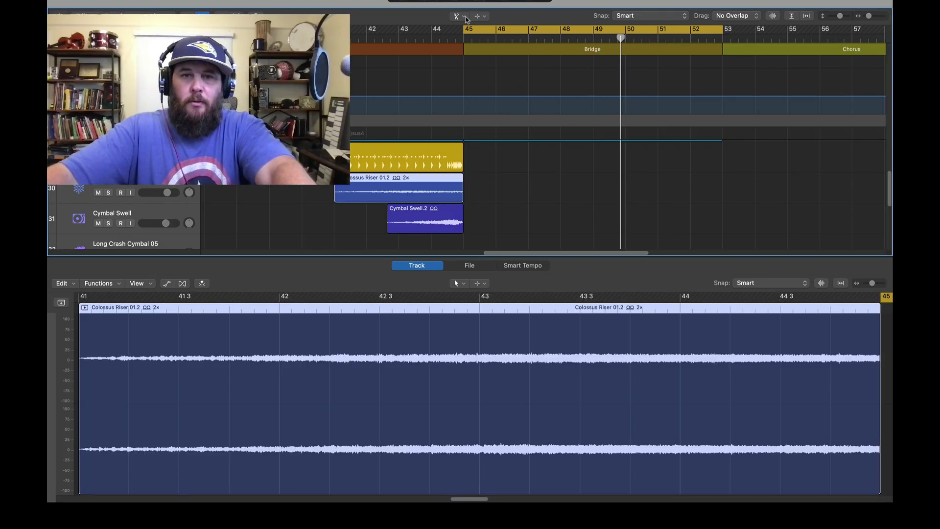
# Step: Copy the Colossus Riser and Cymbal Swell.2 regions to end at bar 53, then hide the editor
pyautogui.press('t')
pyautogui.press('t')
pyautogui.scroll(-2, 415, 196)
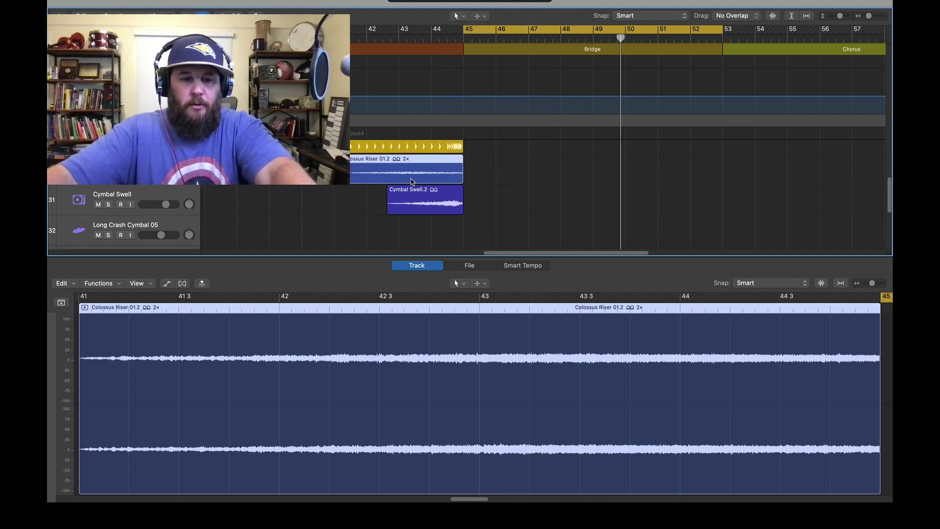
pyautogui.click(414, 184)
pyautogui.click(420, 179)
pyautogui.click(429, 197)
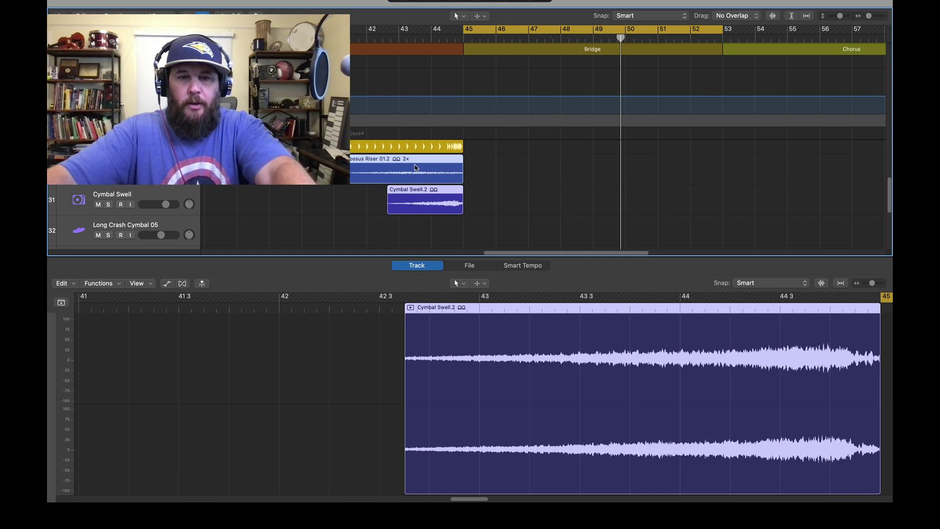
pyautogui.moveTo(418, 164); pyautogui.dragTo(683, 167)
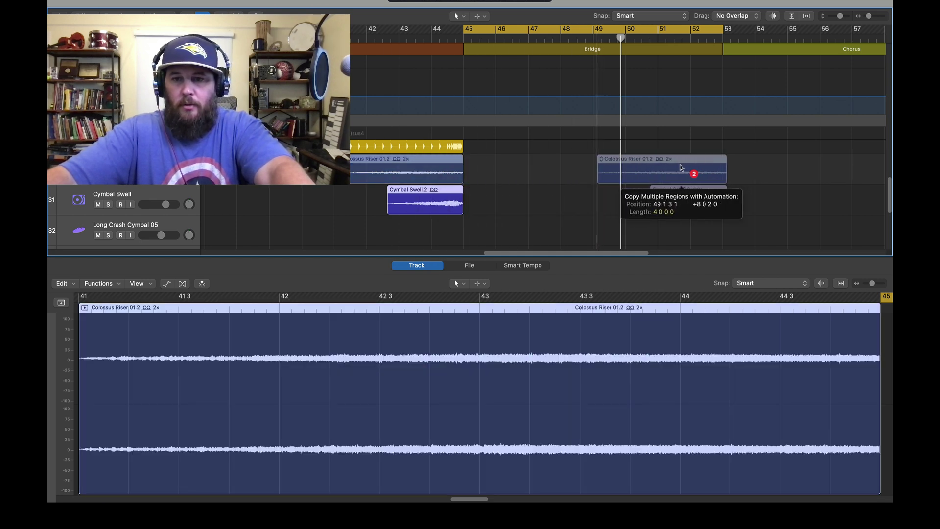
pyautogui.moveTo(681, 168); pyautogui.dragTo(680, 169)
pyautogui.scroll(3, 507, 216)
pyautogui.press('e')
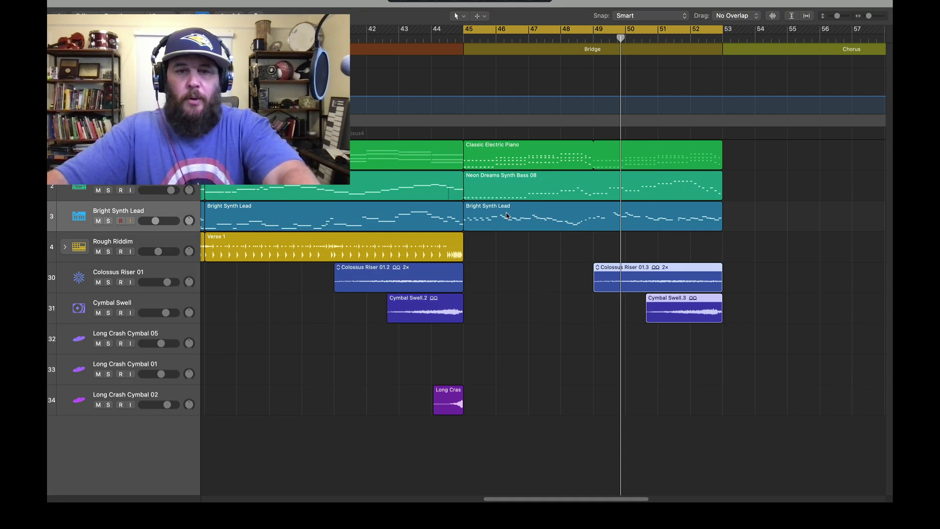
pyautogui.click(164, 242)
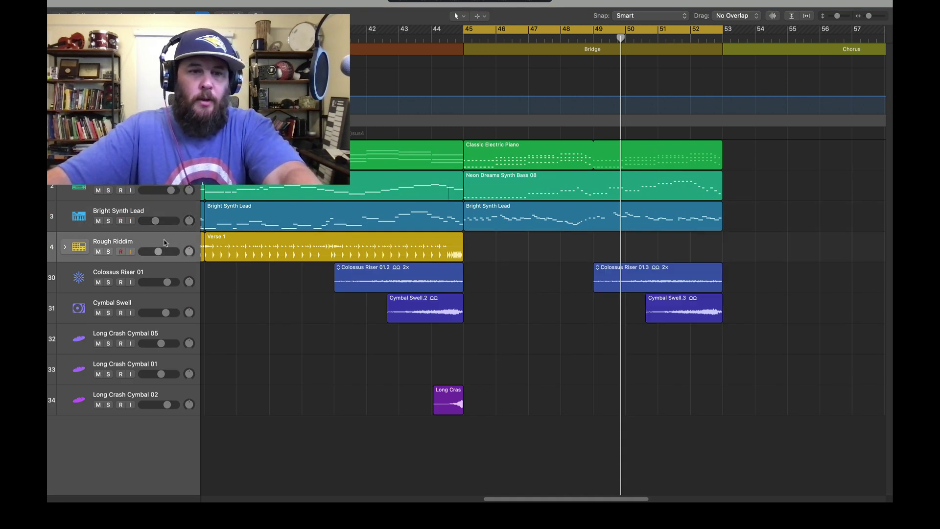
# Step: Add a Bridge drum pattern on Rough Riddim after Verse 1 and convert it to MIDI
pyautogui.click(469, 248)
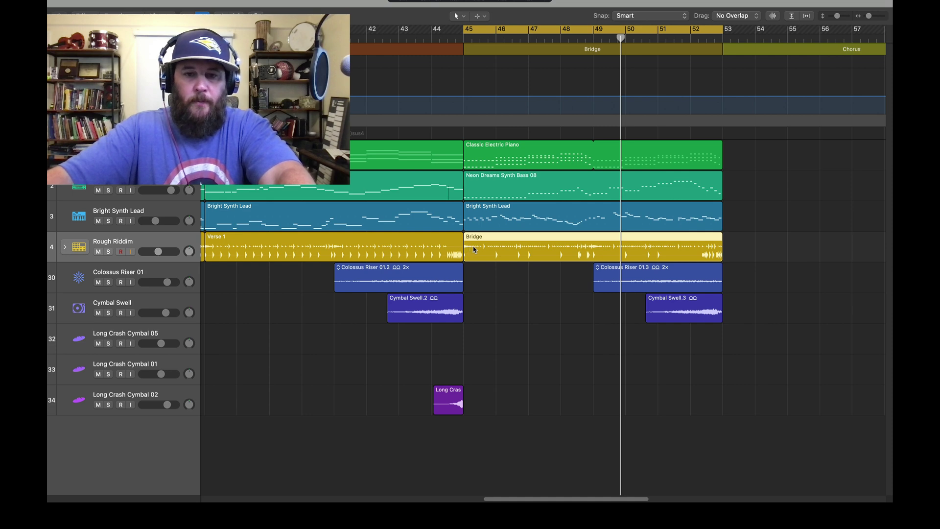
pyautogui.doubleClick(473, 248)
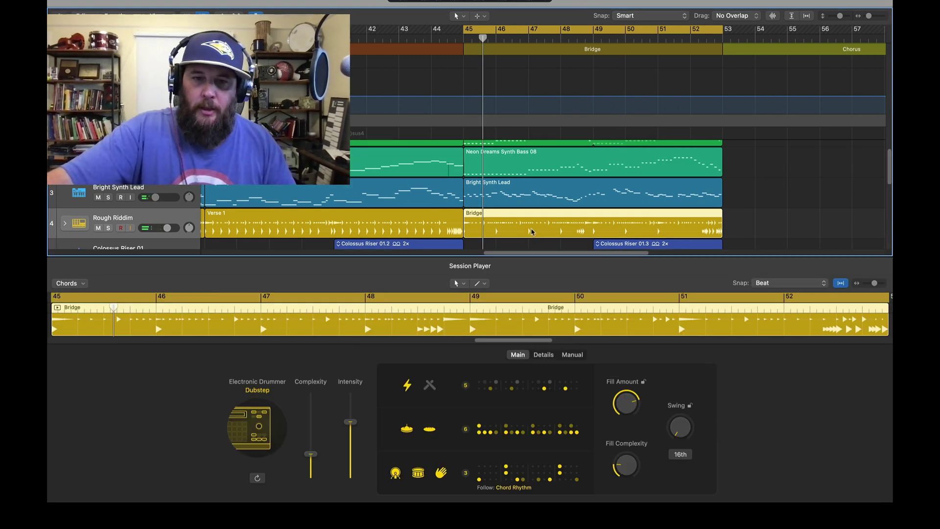
pyautogui.rightClick(531, 231)
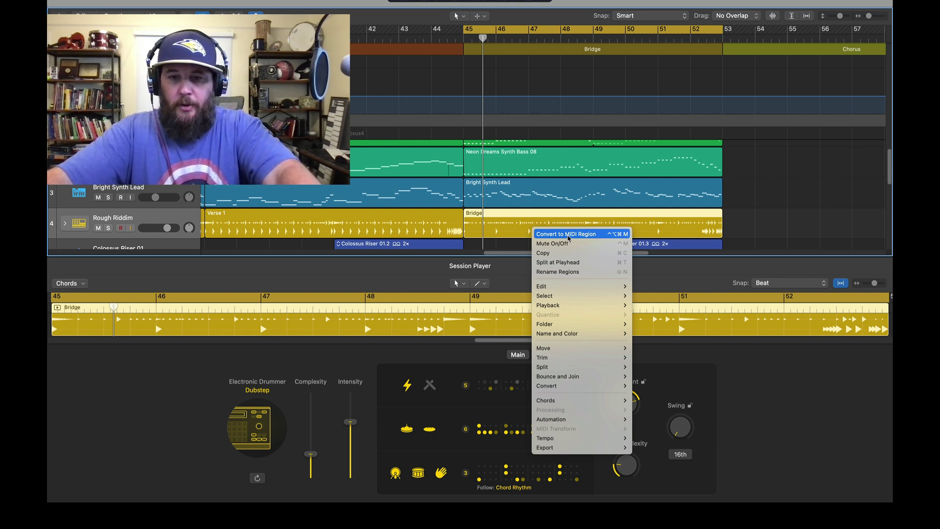
pyautogui.click(568, 235)
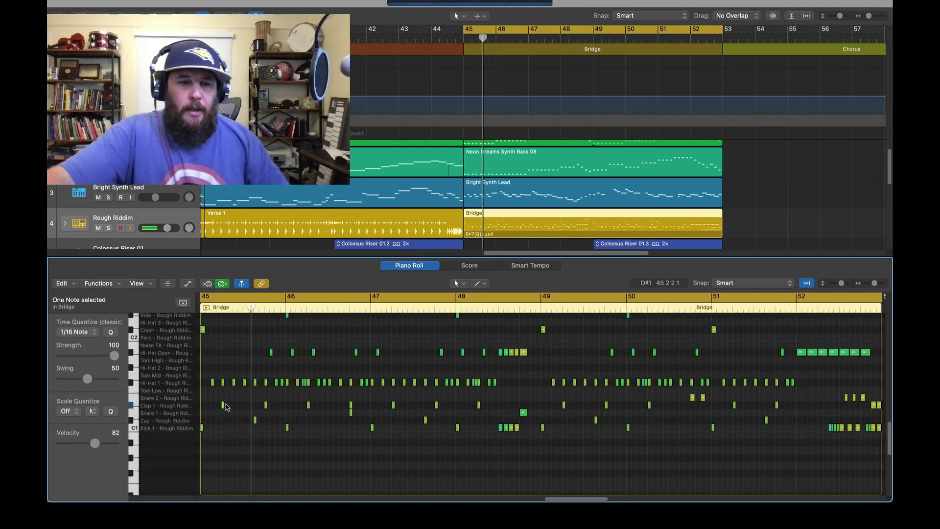
# Step: Select every Clap note in the bridge drum region via Same Note Name
pyautogui.scroll(1, 224, 424)
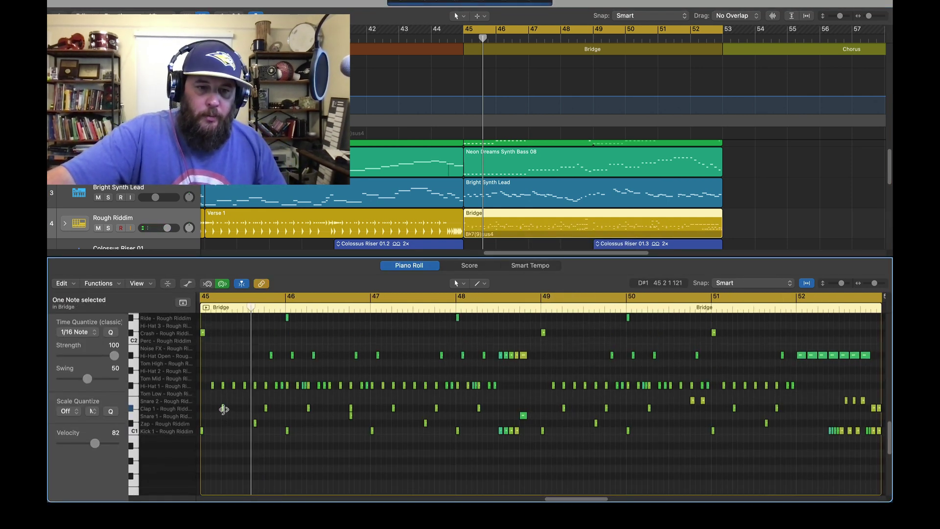
pyautogui.click(224, 408)
pyautogui.rightClick(225, 411)
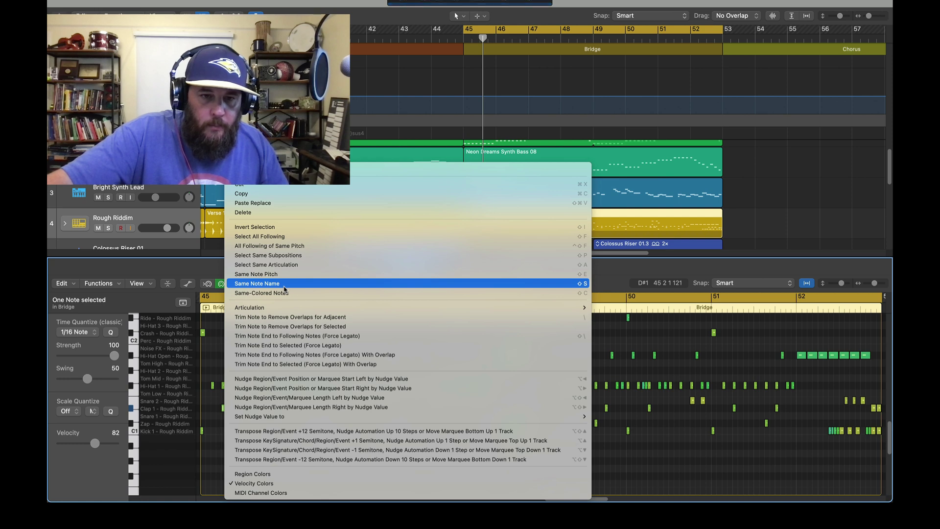
pyautogui.click(284, 287)
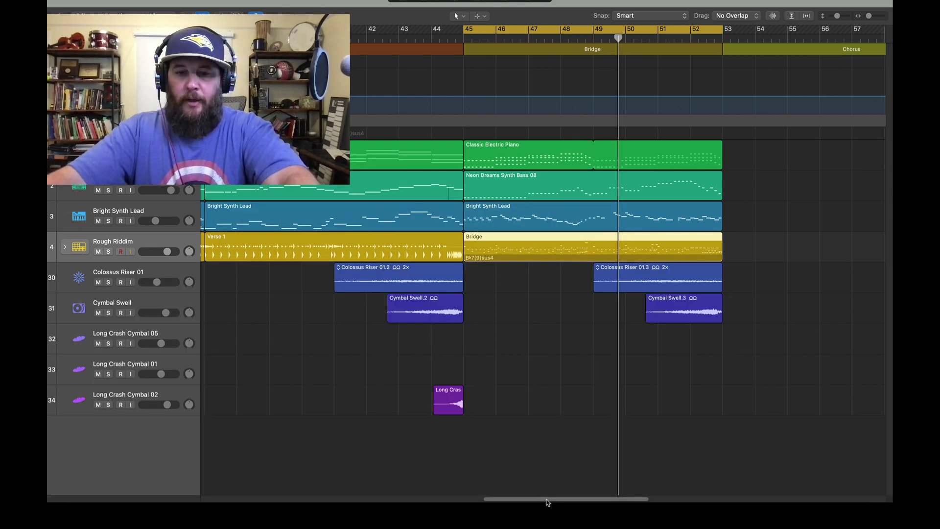
# Step: Fit the song in view and copy the Chorus section to bar 53
pyautogui.moveTo(548, 499); pyautogui.dragTo(452, 500)
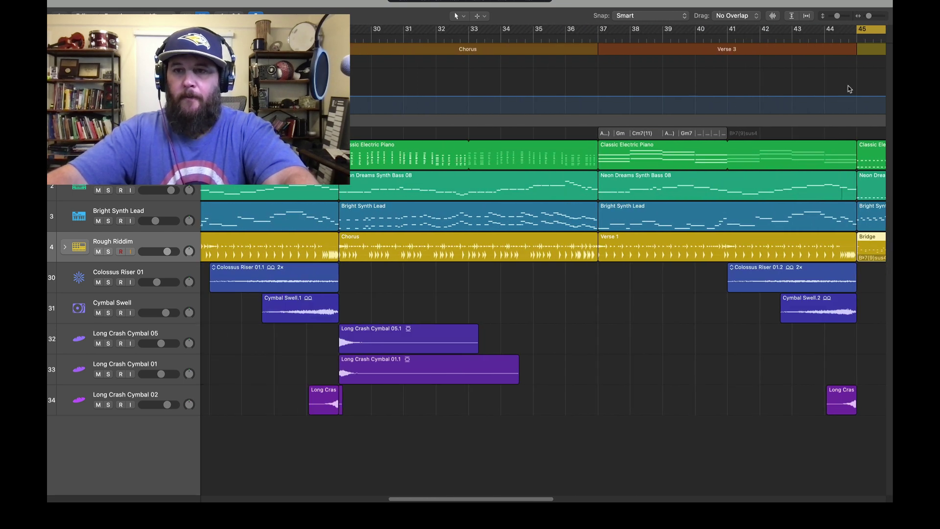
pyautogui.click(807, 17)
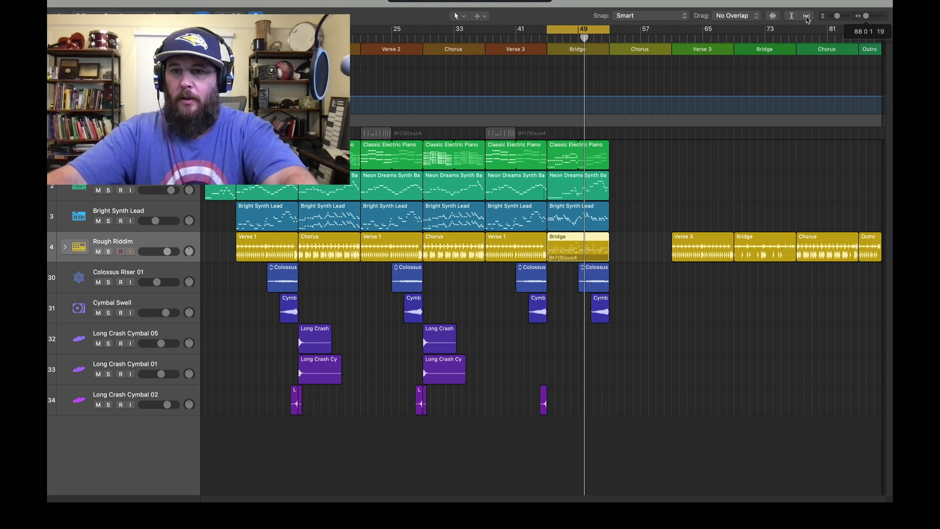
pyautogui.click(457, 56)
pyautogui.click(444, 54)
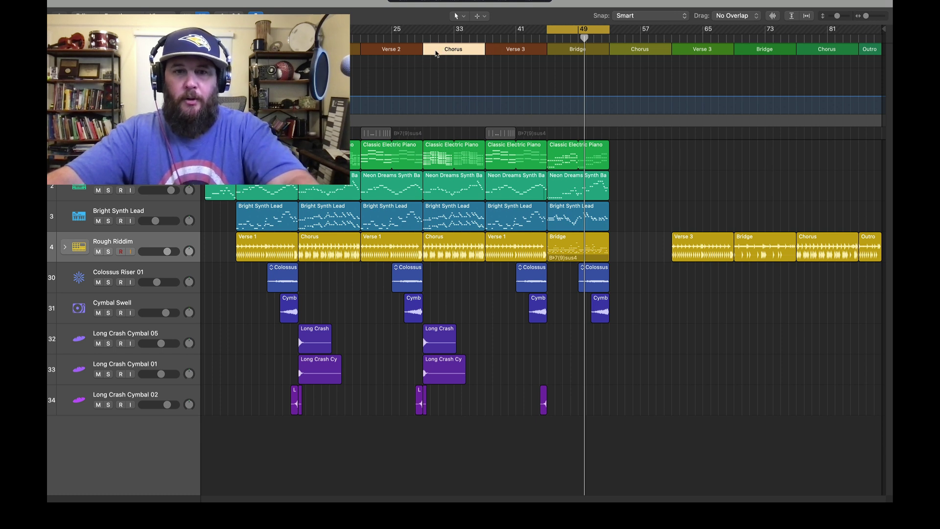
pyautogui.moveTo(436, 54); pyautogui.dragTo(613, 58)
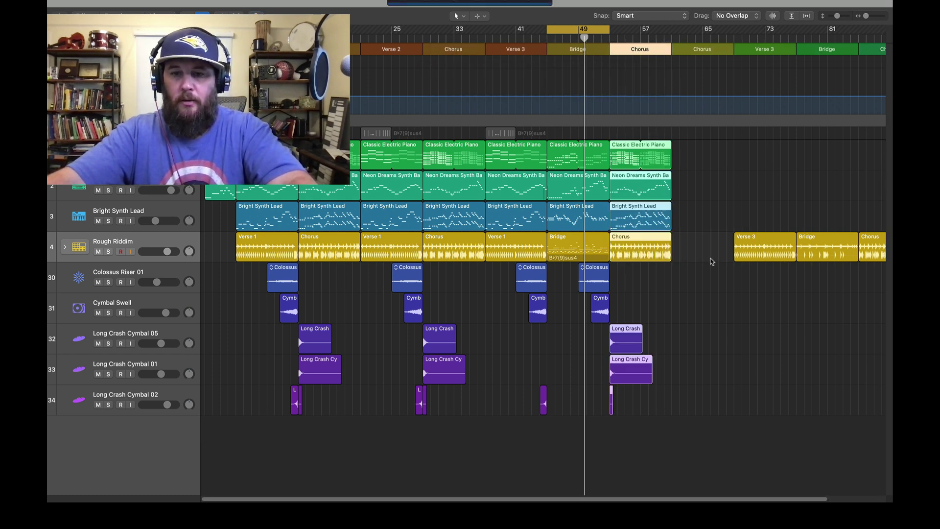
# Step: Delete the empty leftover Chorus section
pyautogui.hscroll(3, 690, 307)
pyautogui.click(656, 52)
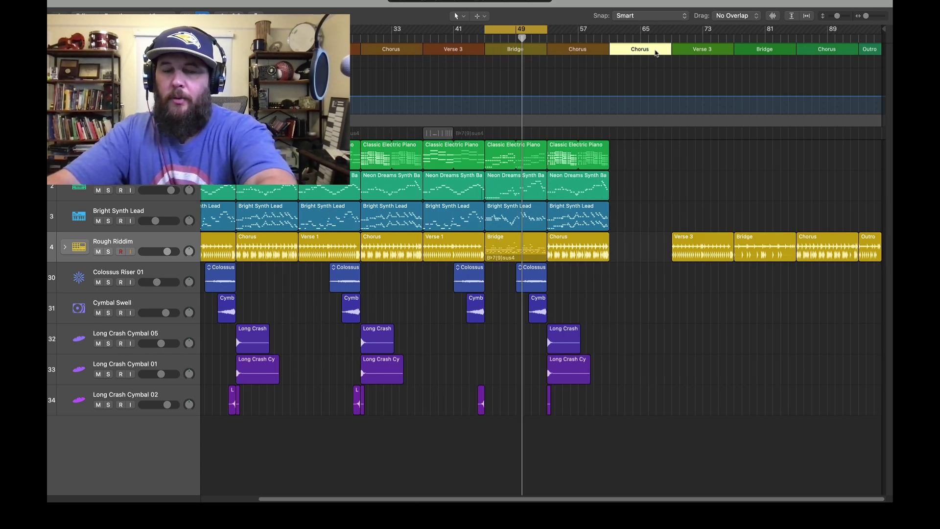
pyautogui.press('Delete')
pyautogui.press('Delete')
pyautogui.press('Delete')
pyautogui.press('Delete')
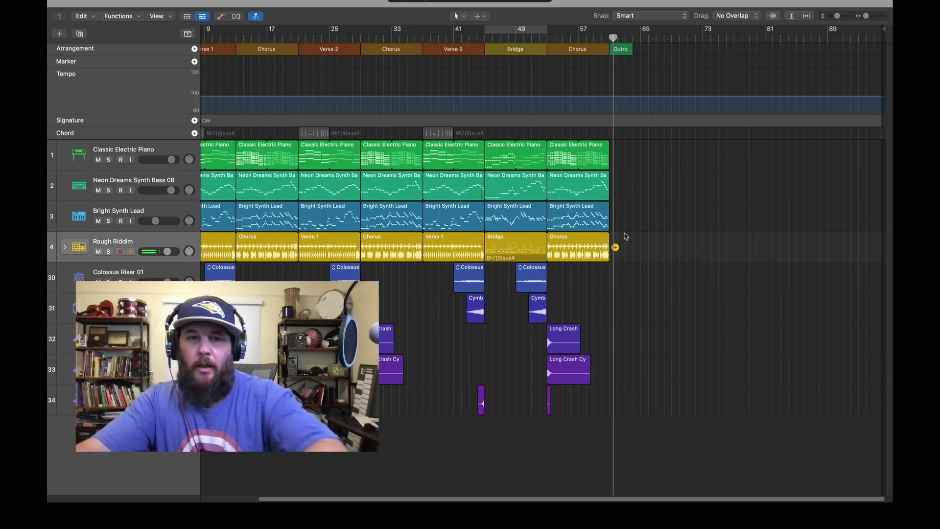
# Step: Copy the Intro section after the last Chorus and rename it Outro
pyautogui.hscroll(-3, 298, 503)
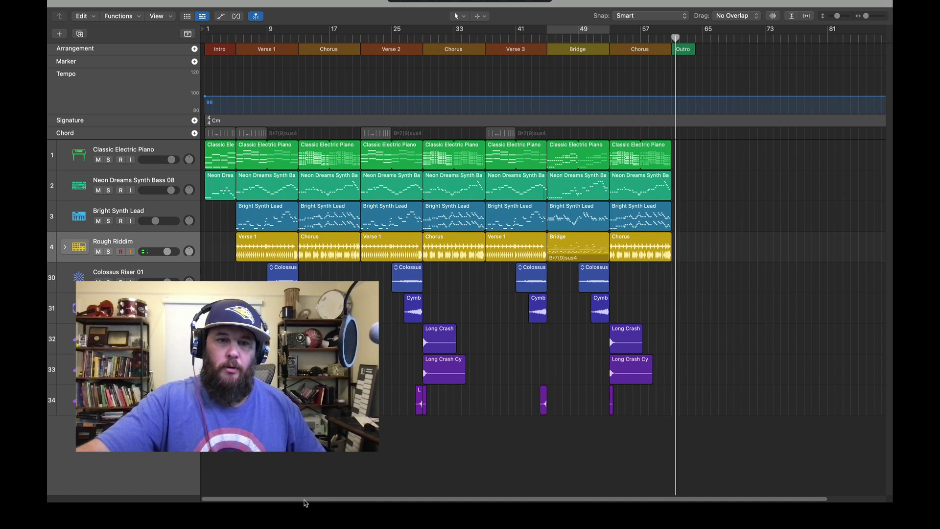
pyautogui.click(218, 52)
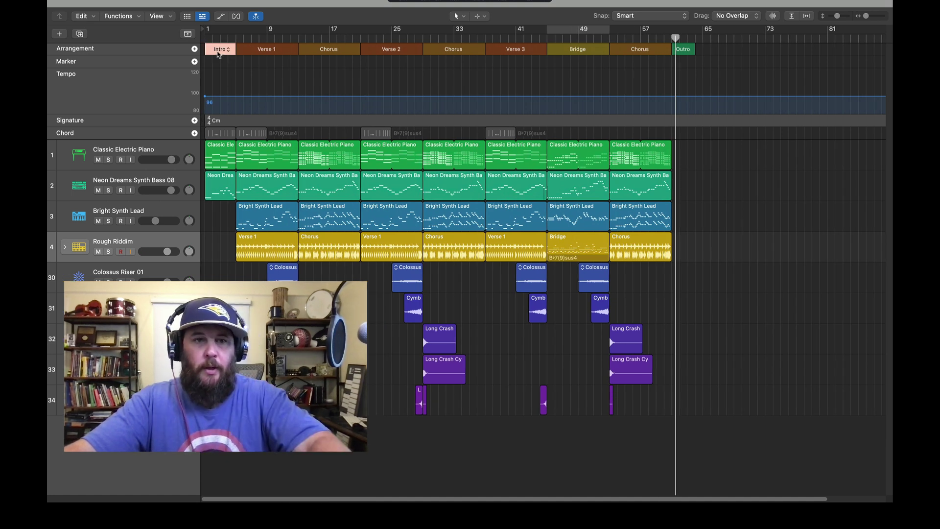
pyautogui.moveTo(210, 50); pyautogui.dragTo(670, 64)
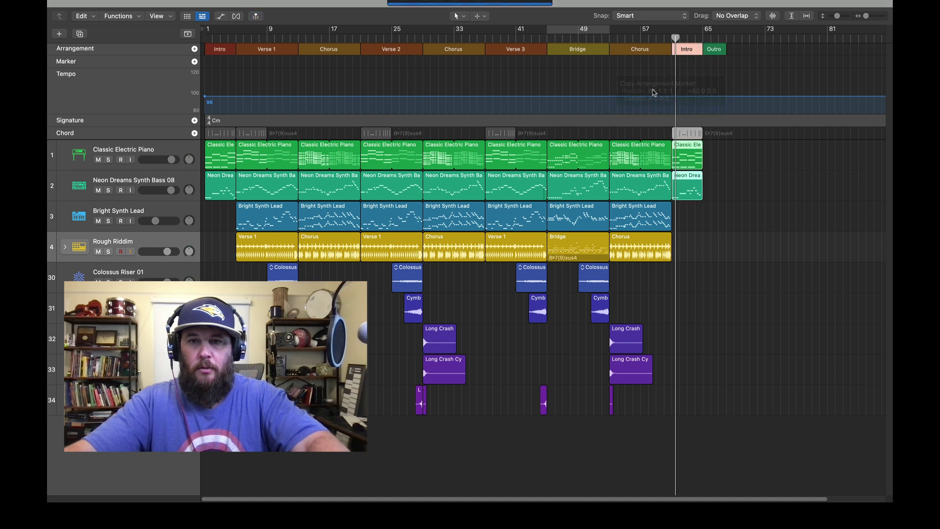
pyautogui.click(693, 50)
pyautogui.click(708, 93)
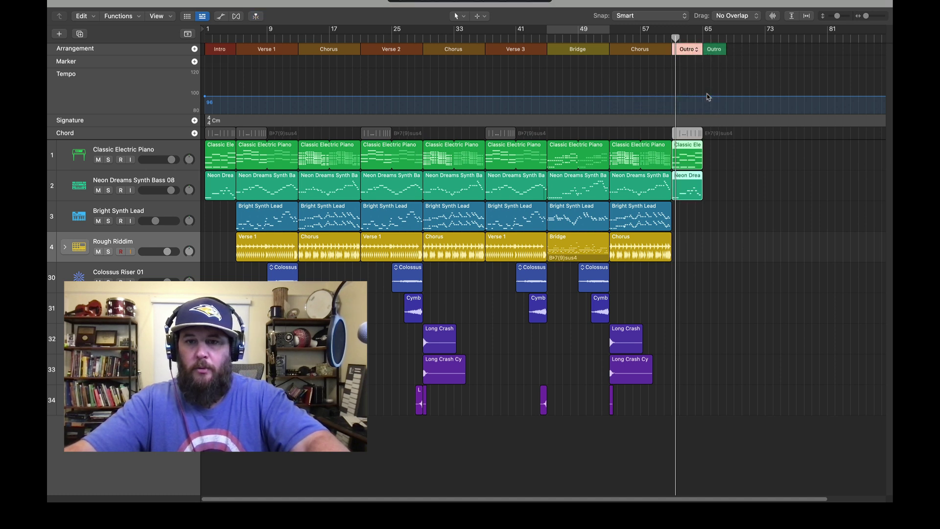
pyautogui.click(715, 50)
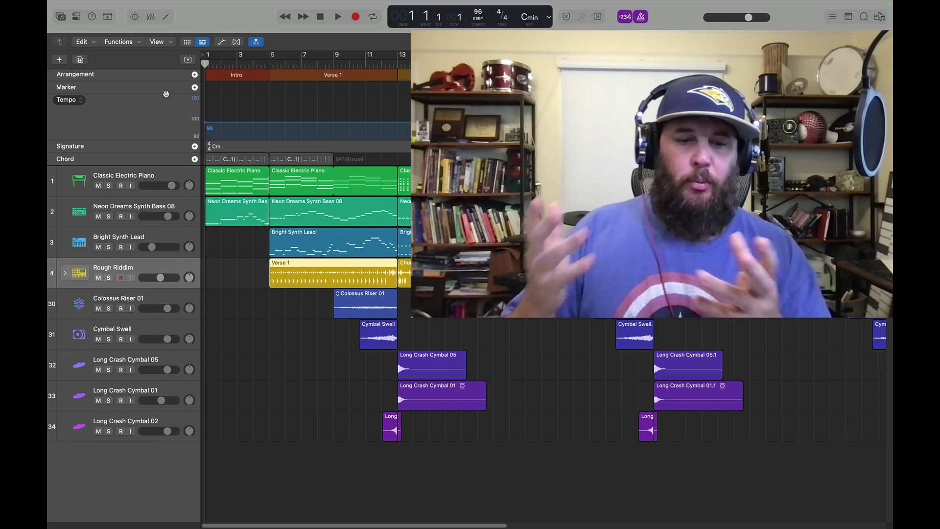
# Step: Show the tracks' volume automation
pyautogui.press('a')
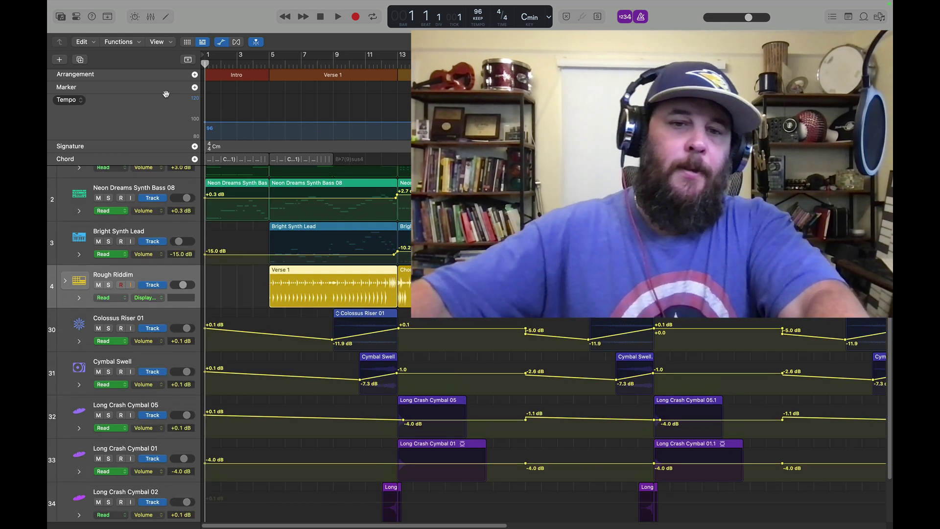
pyautogui.scroll(2, 309, 286)
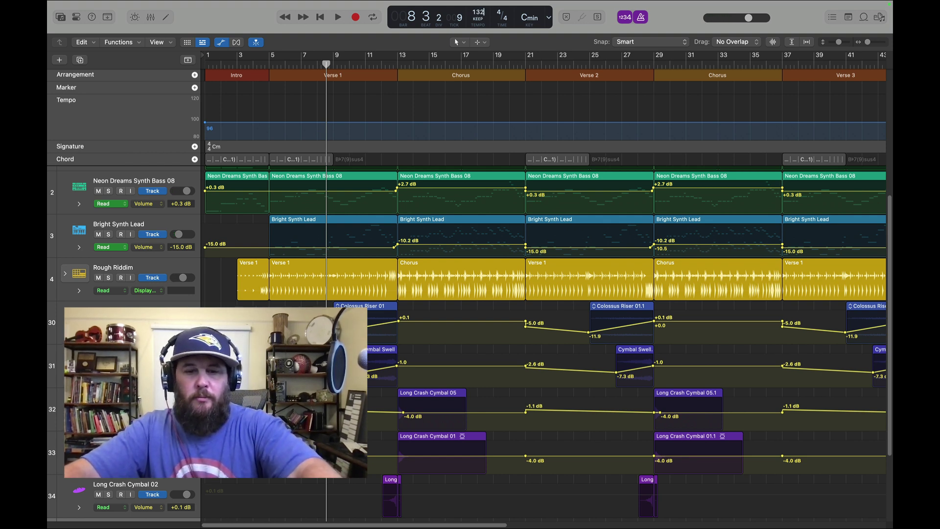
# Step: Commit the 132 BPM tempo and play the song from bar 1
pyautogui.press('Return')
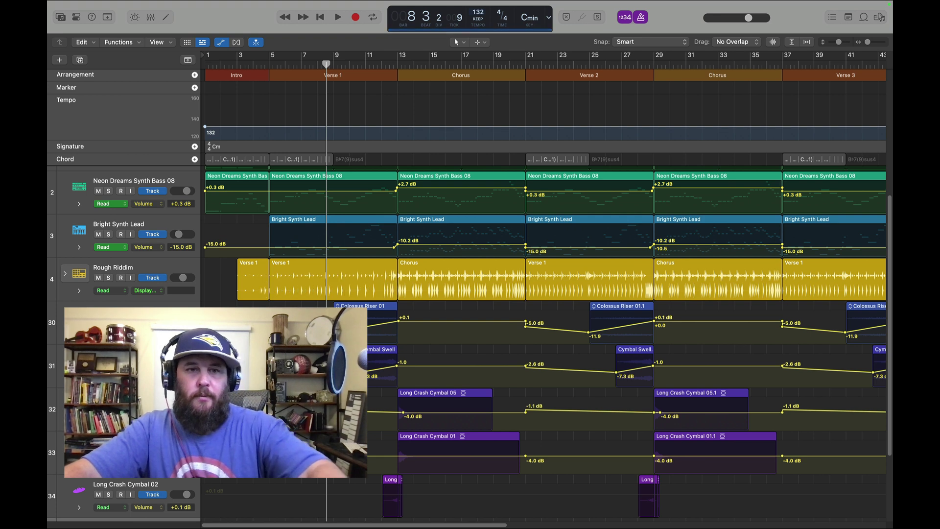
pyautogui.press('Return')
pyautogui.press('space')
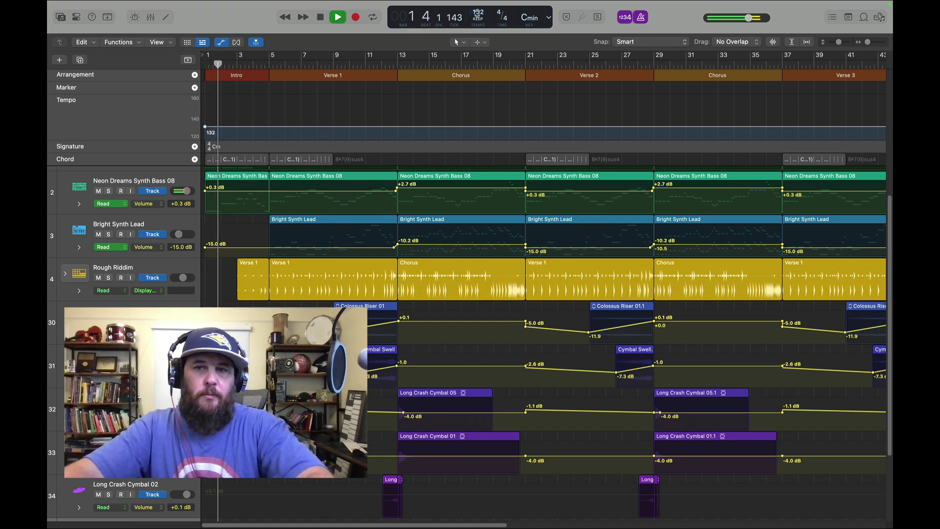